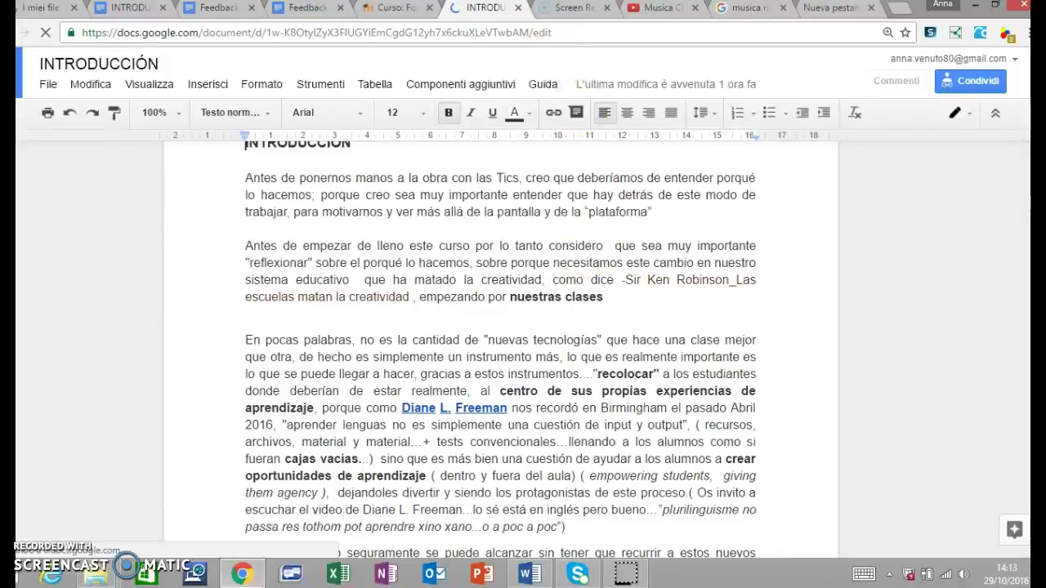
Step: Switch to the Moodle course page and highlight "Perfil d'usuari" in the Modulo 1 topic list
click(386, 8)
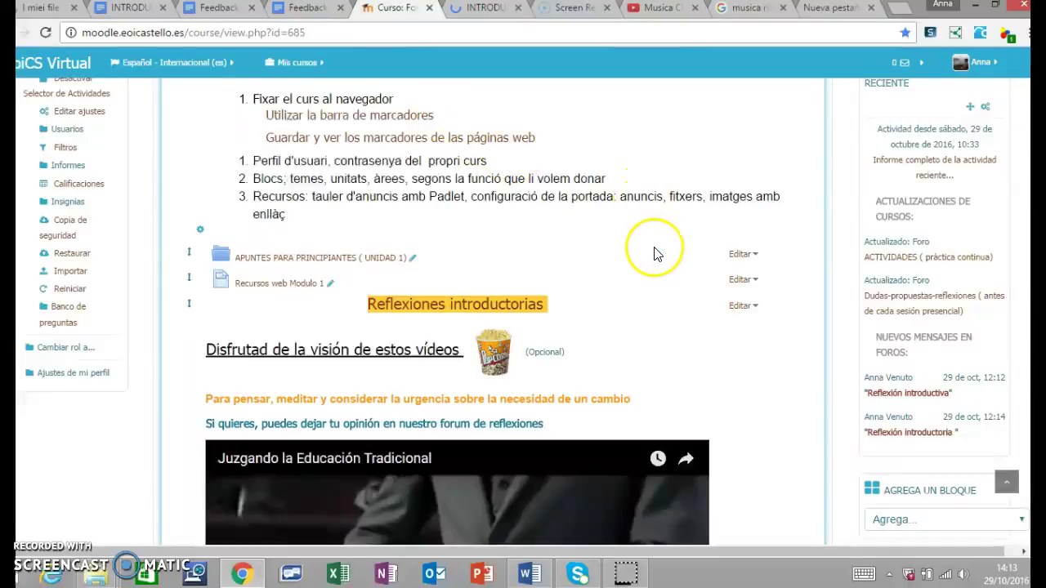
scroll(654, 254, up, 1)
scroll(654, 253, up, 2)
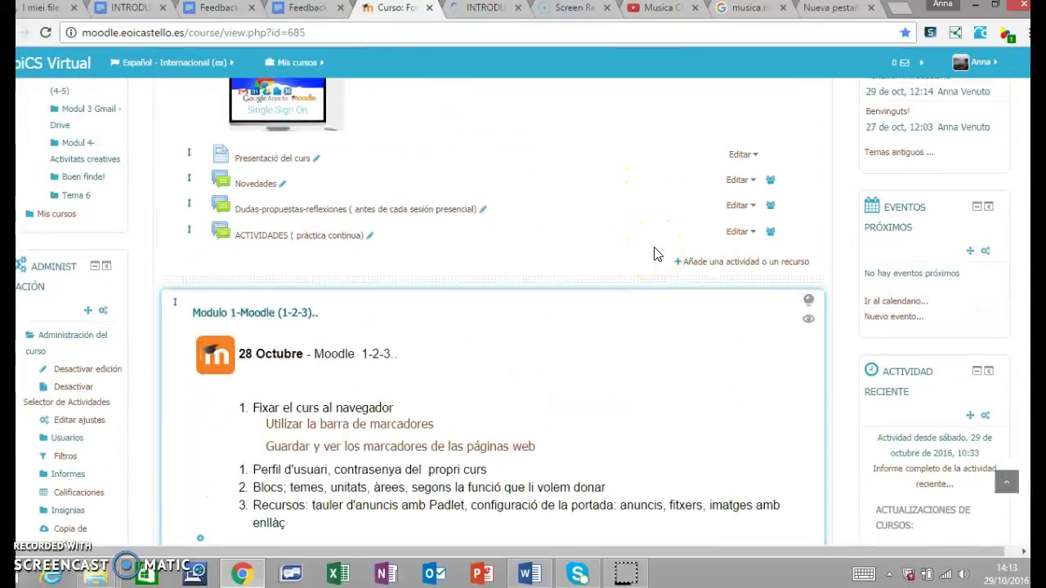
scroll(654, 254, up, 1)
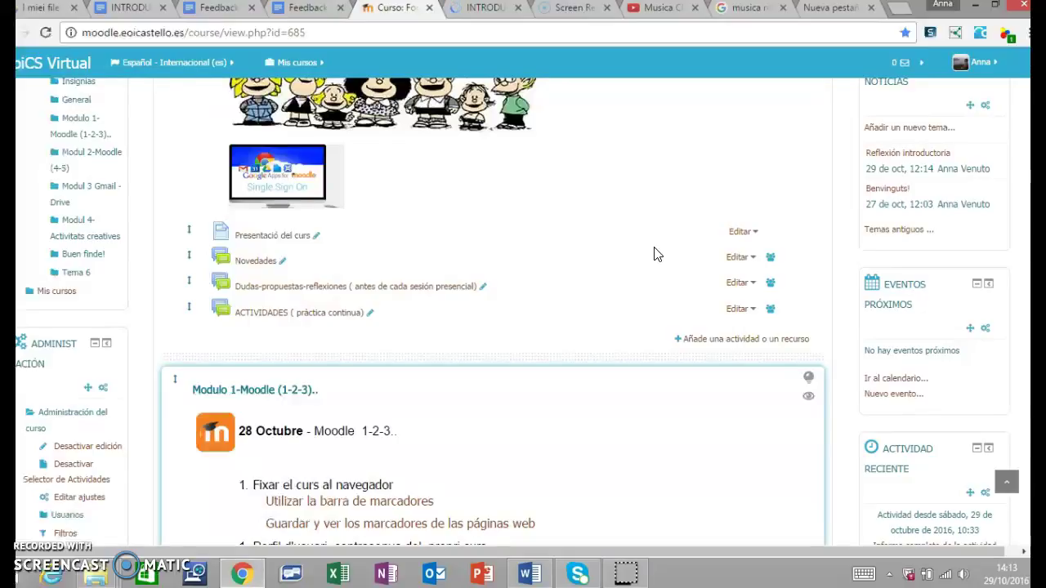
scroll(654, 254, down, 3)
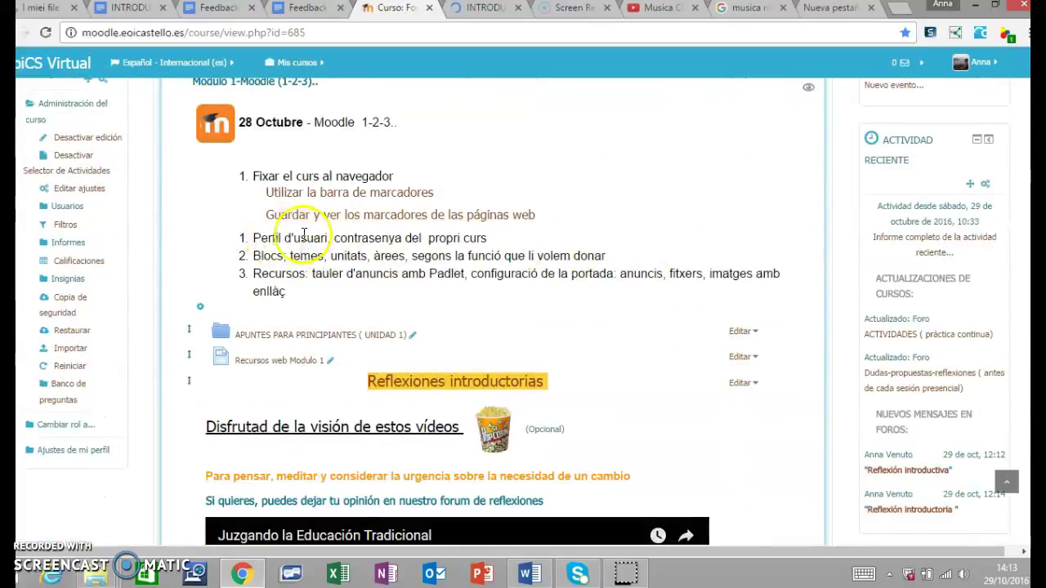
click(258, 236)
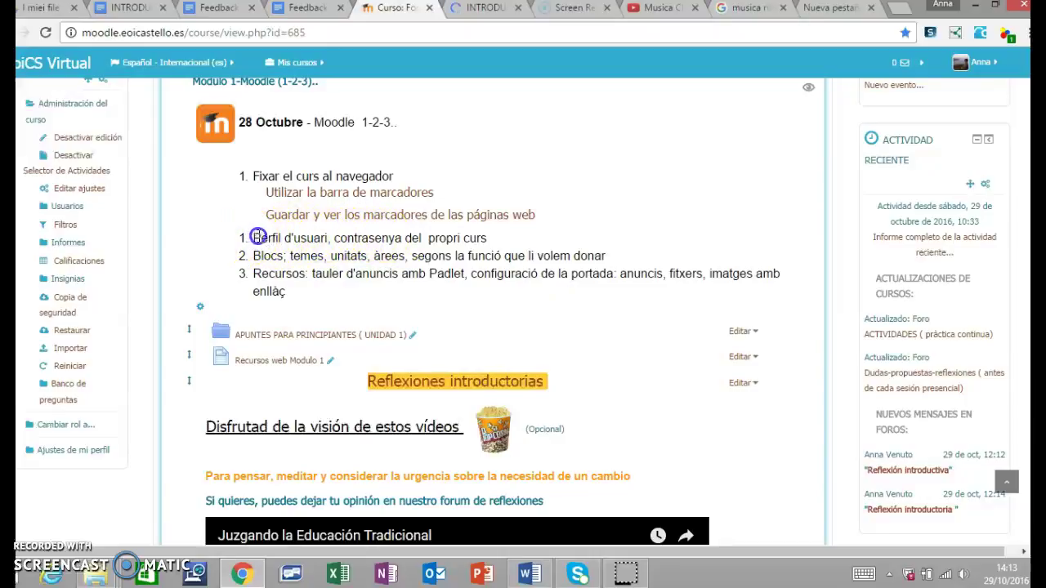
drag(289, 243, 333, 242)
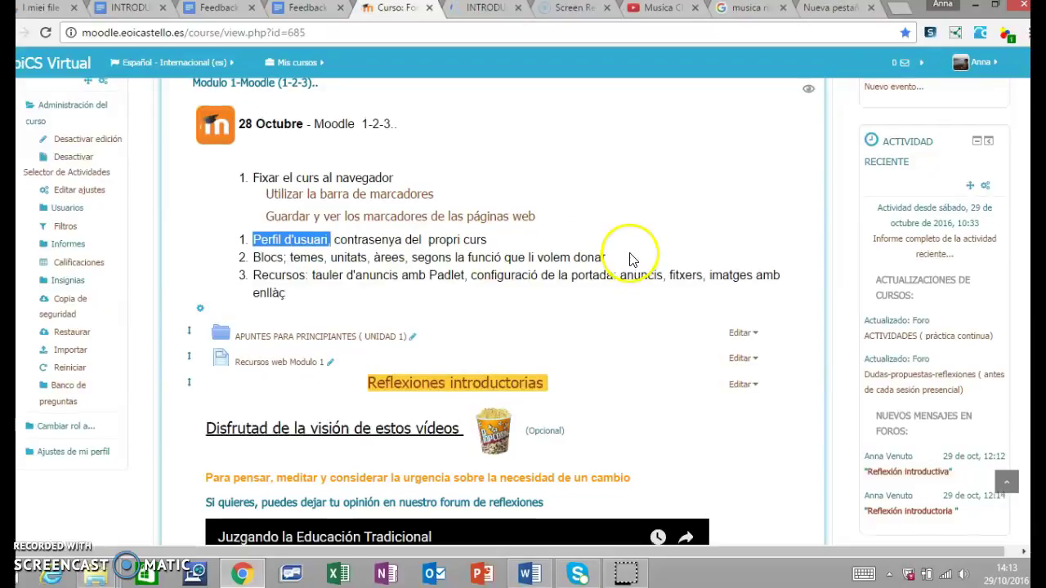
Step: Open the profile editing form from the account's user preferences
scroll(957, 98, up, 3)
click(967, 75)
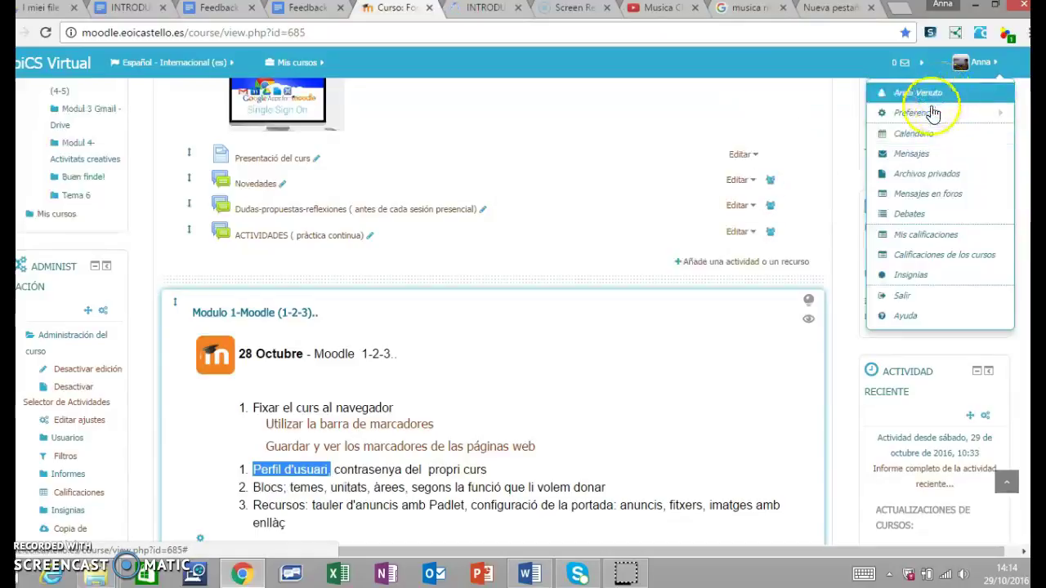
mouse_move(932, 119)
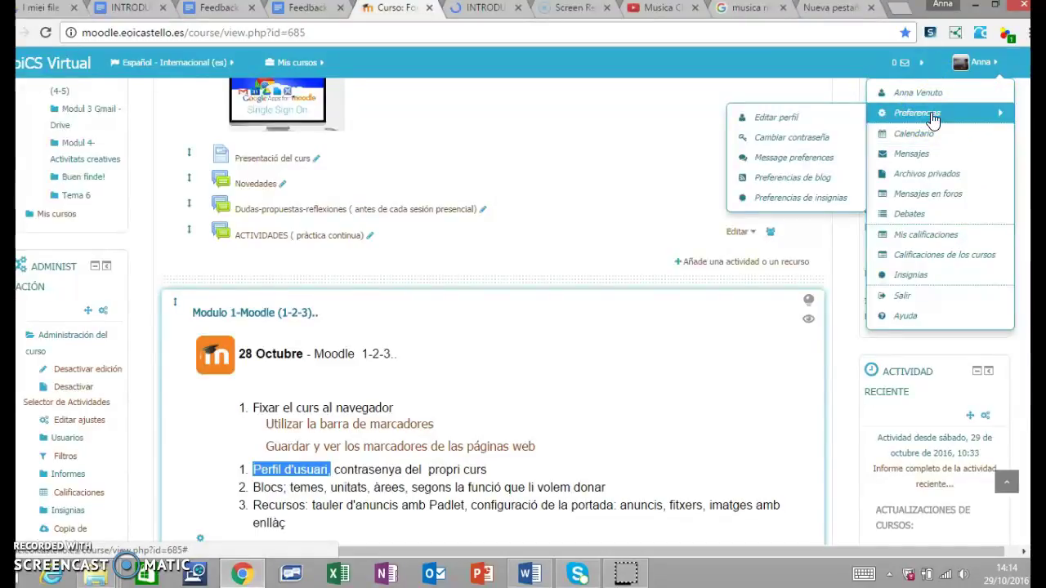
click(806, 119)
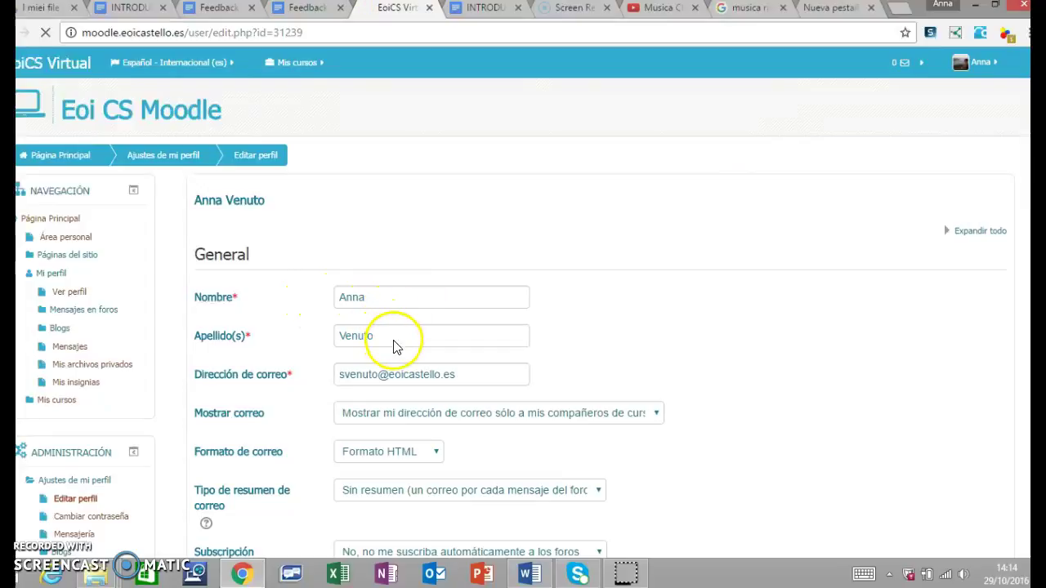
Step: Check the e-mail address field in the general profile settings and choose "Sí: resaltar los mensajes nuevos" for forum tracking
scroll(390, 372, down, 2)
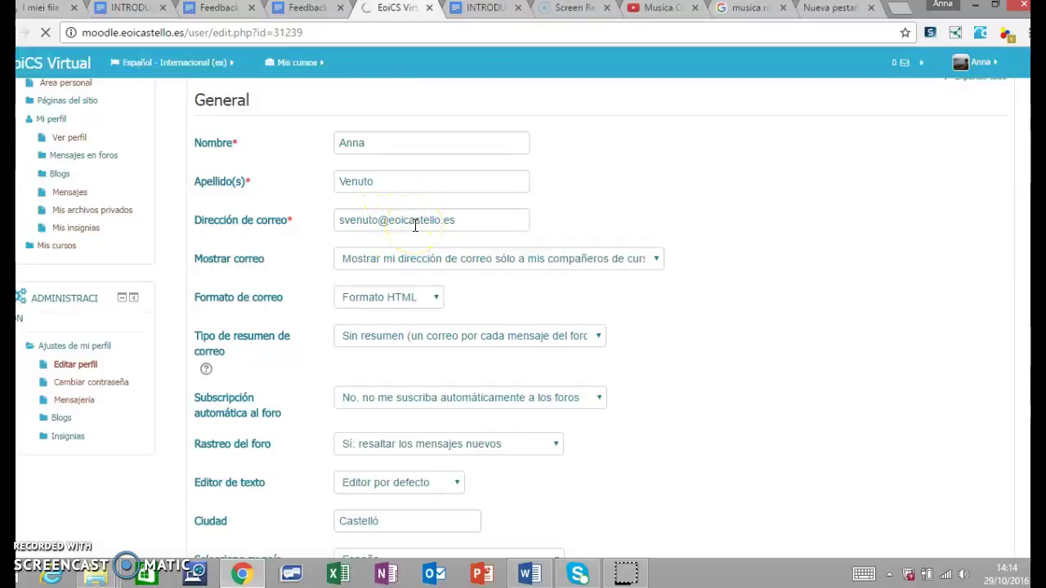
click(446, 219)
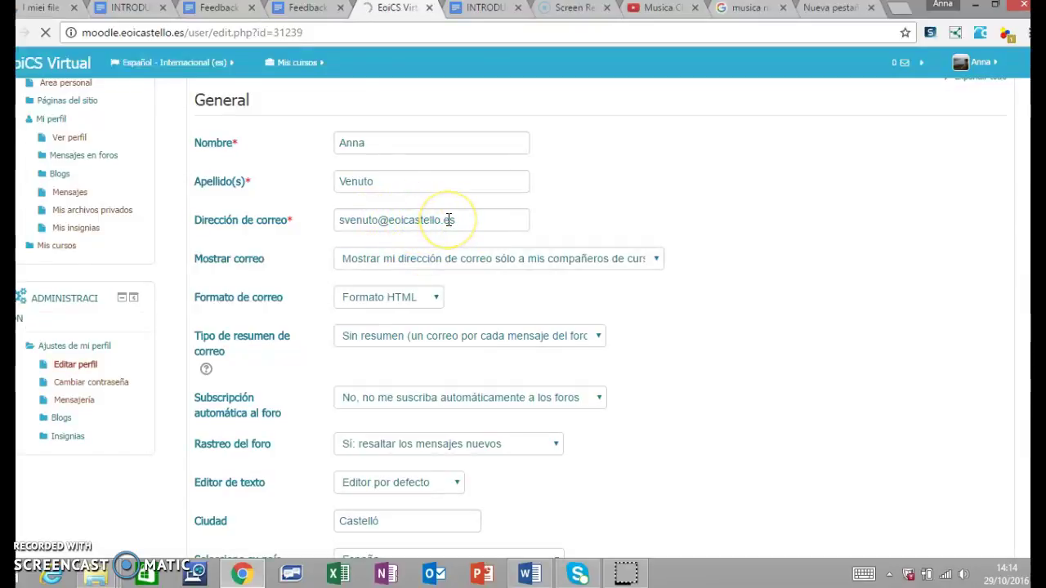
click(474, 224)
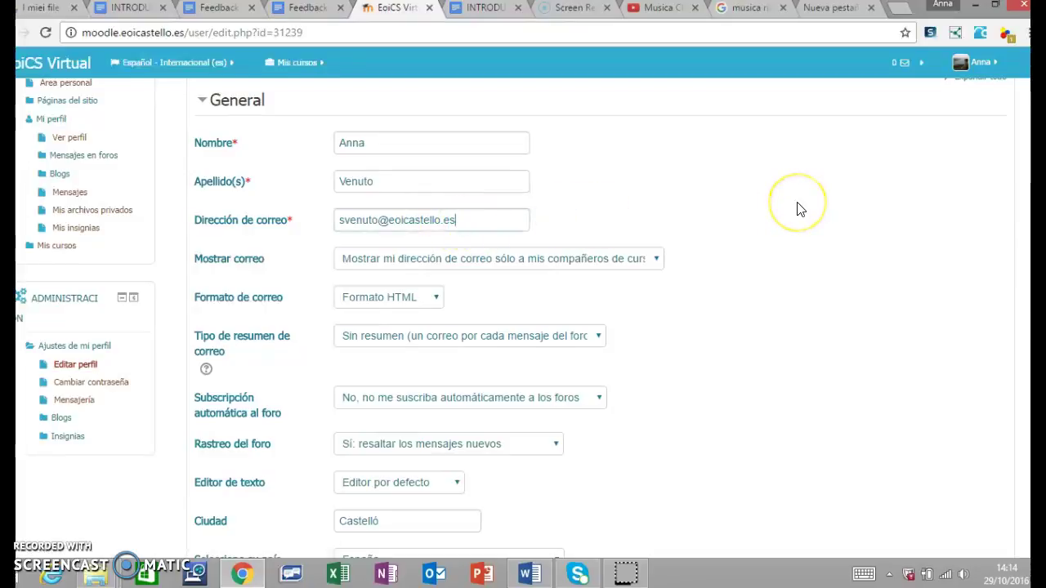
scroll(799, 209, down, 3)
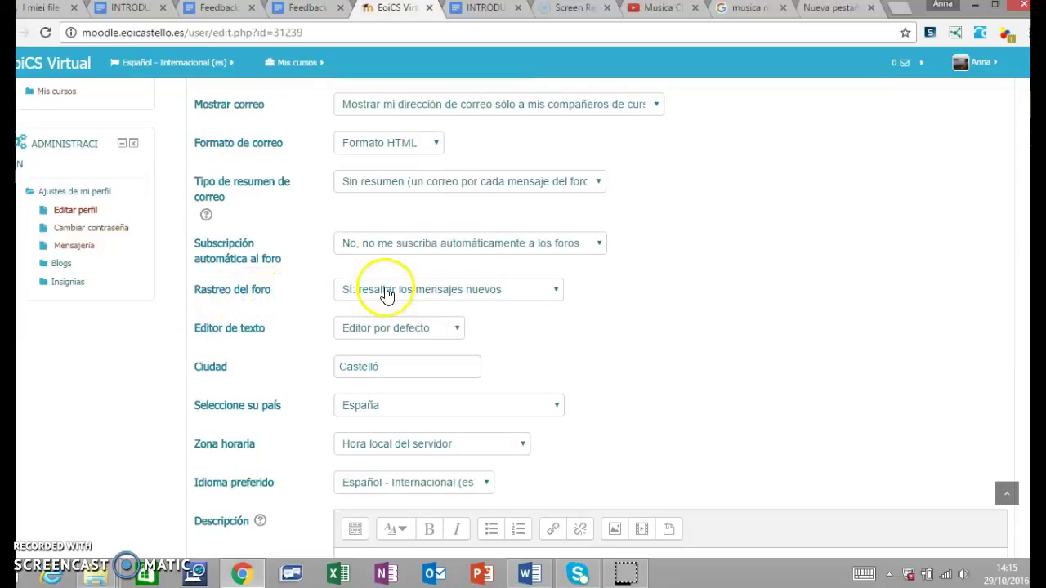
click(552, 290)
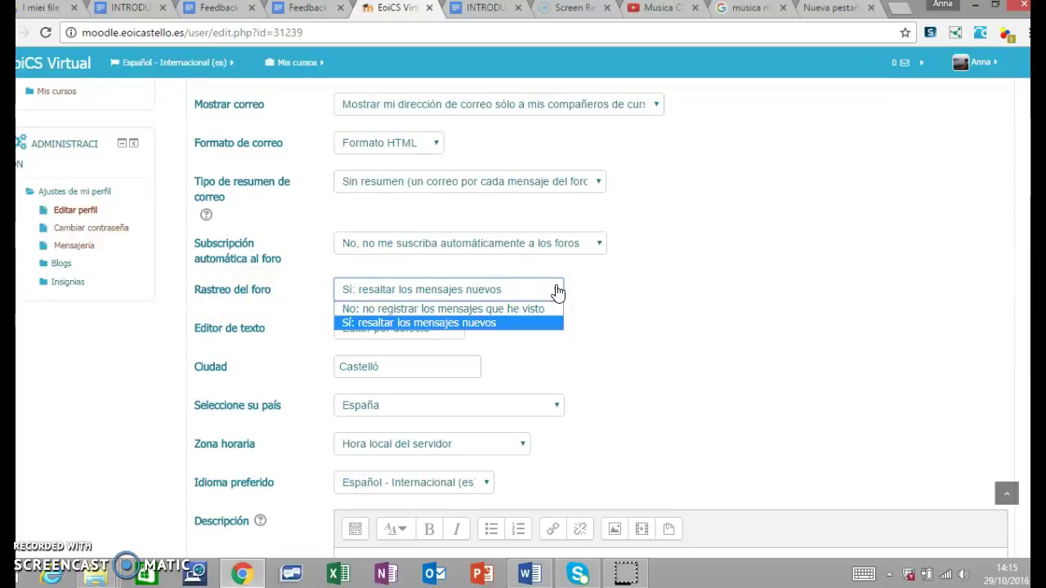
click(548, 323)
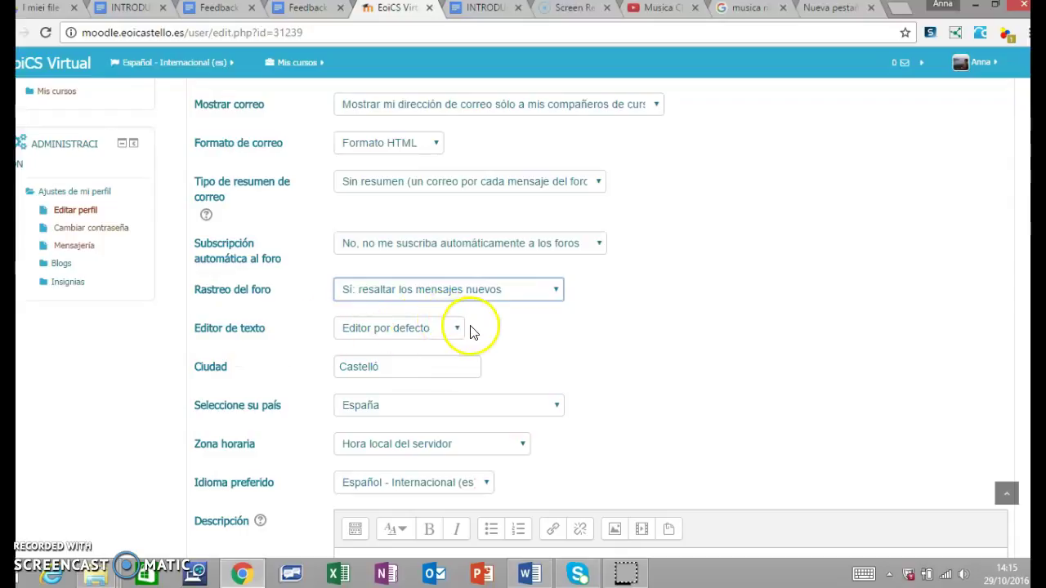
Step: Expand the user image section of the profile and open the file picker for a new image
scroll(409, 367, down, 1)
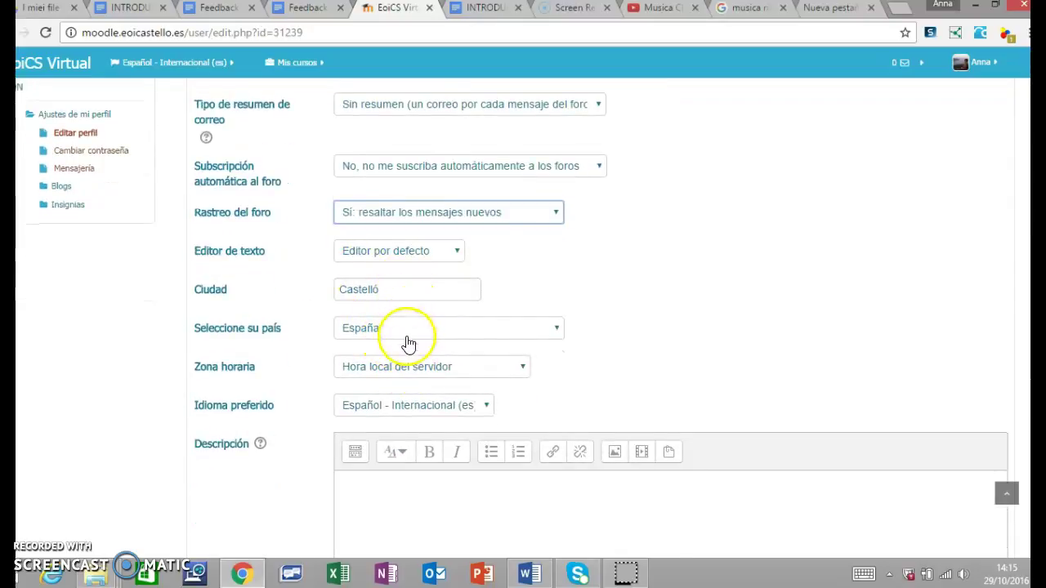
scroll(415, 444, down, 3)
scroll(415, 441, down, 3)
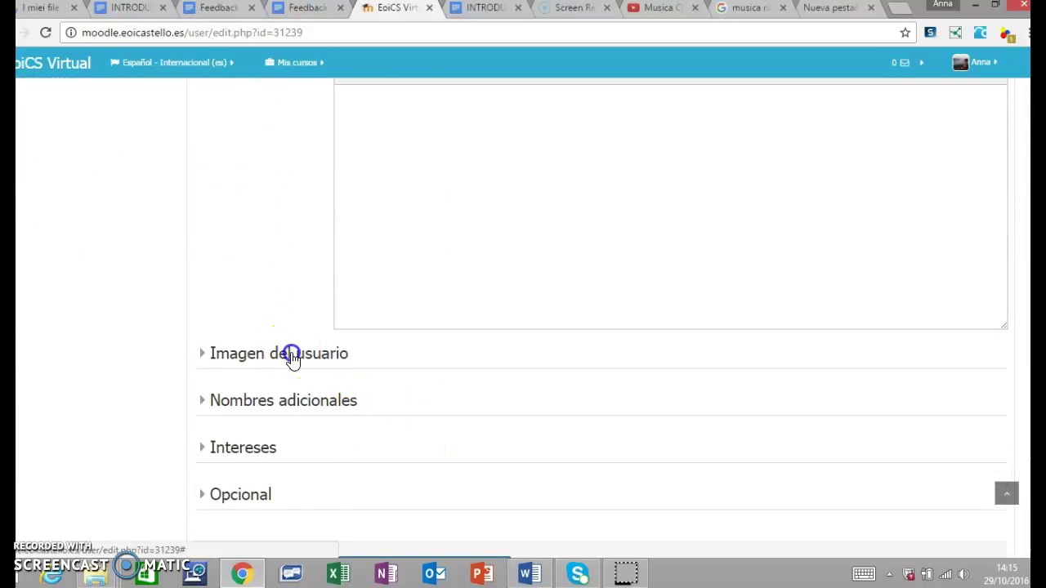
click(291, 358)
scroll(315, 413, down, 2)
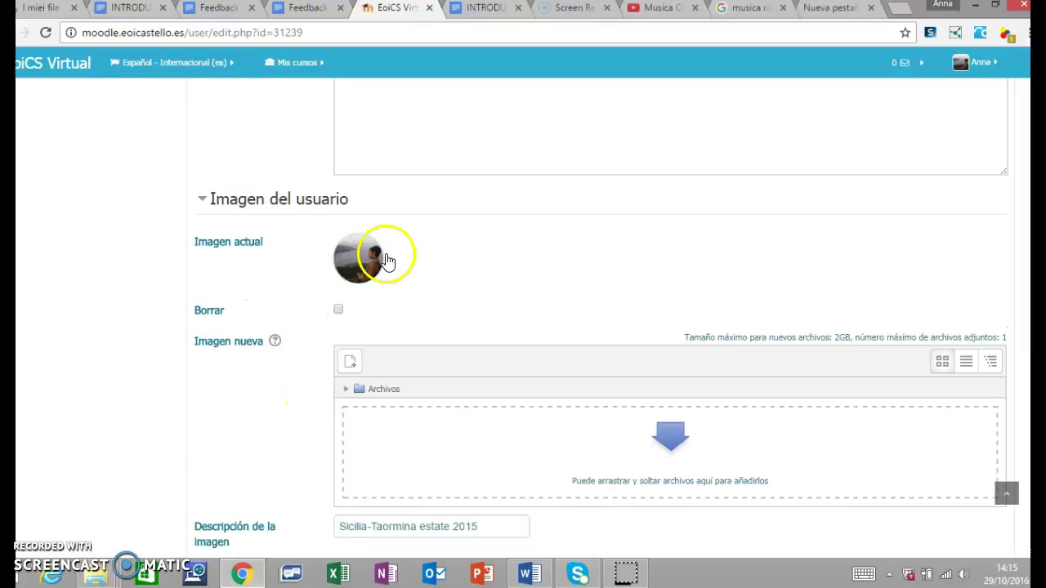
click(666, 447)
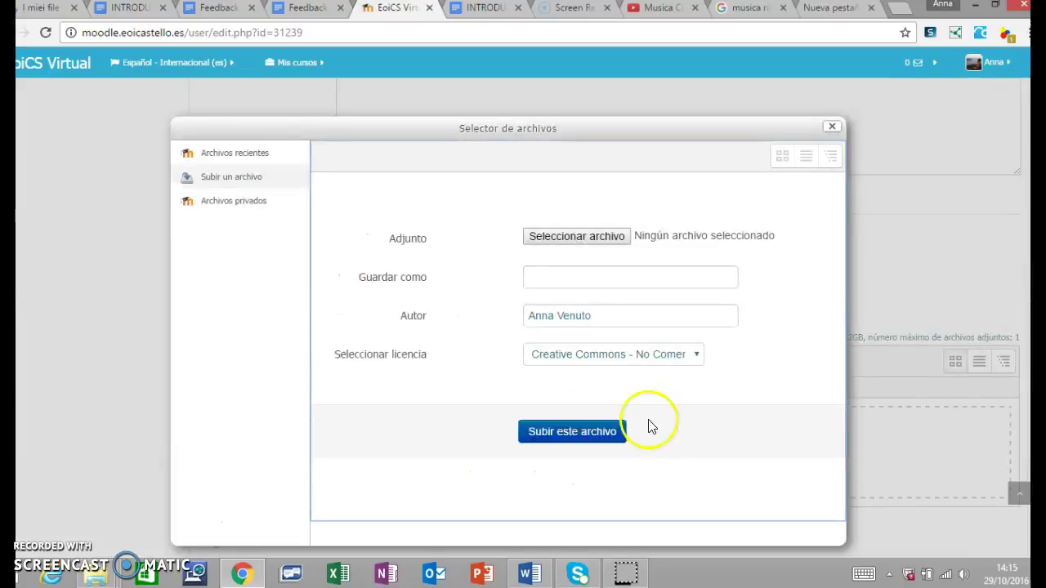
Step: Select 070.jpg from the Escritorio folder and upload it as the new profile image
click(556, 246)
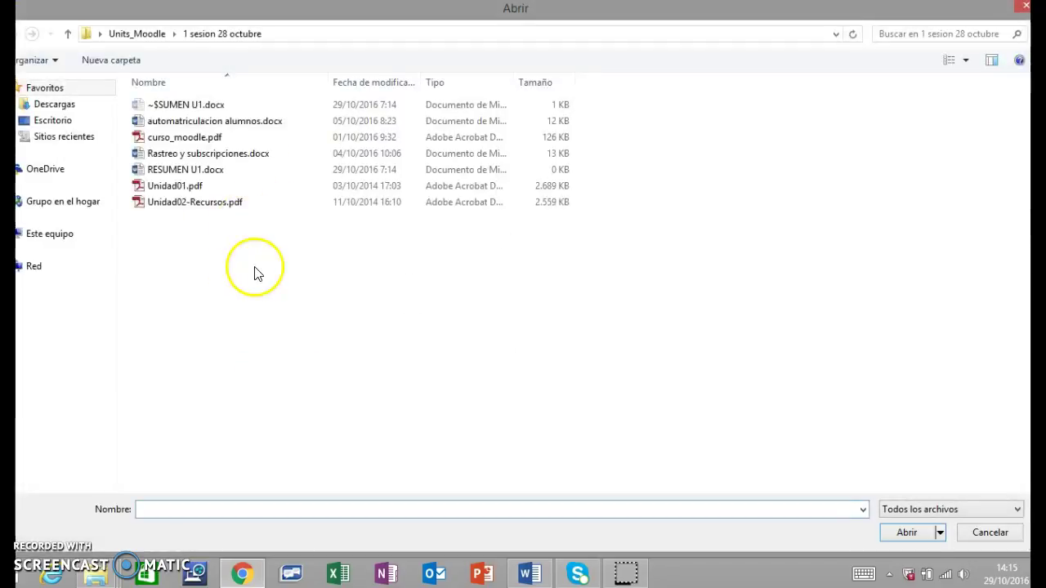
click(56, 121)
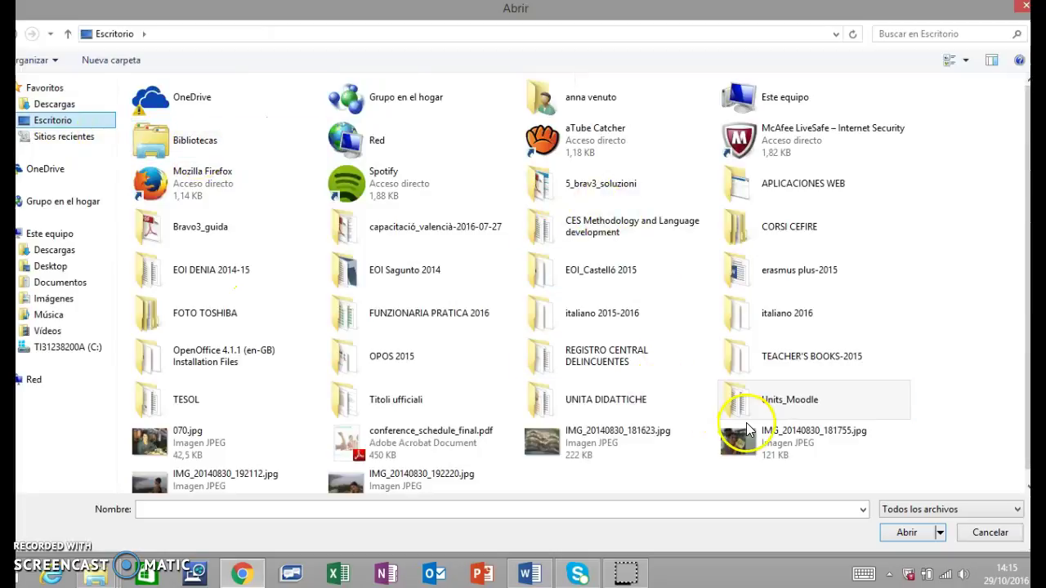
click(216, 439)
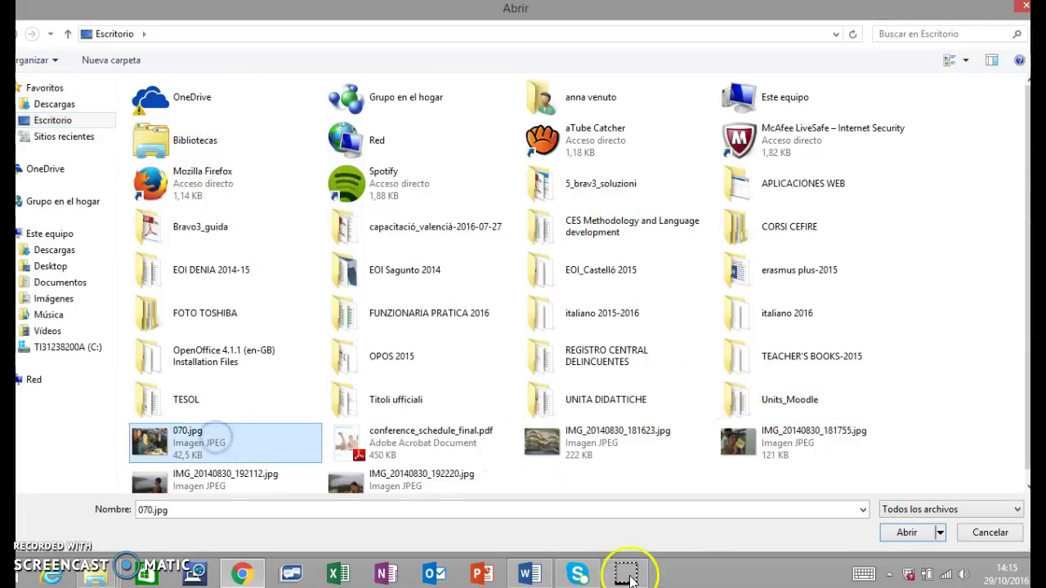
click(920, 534)
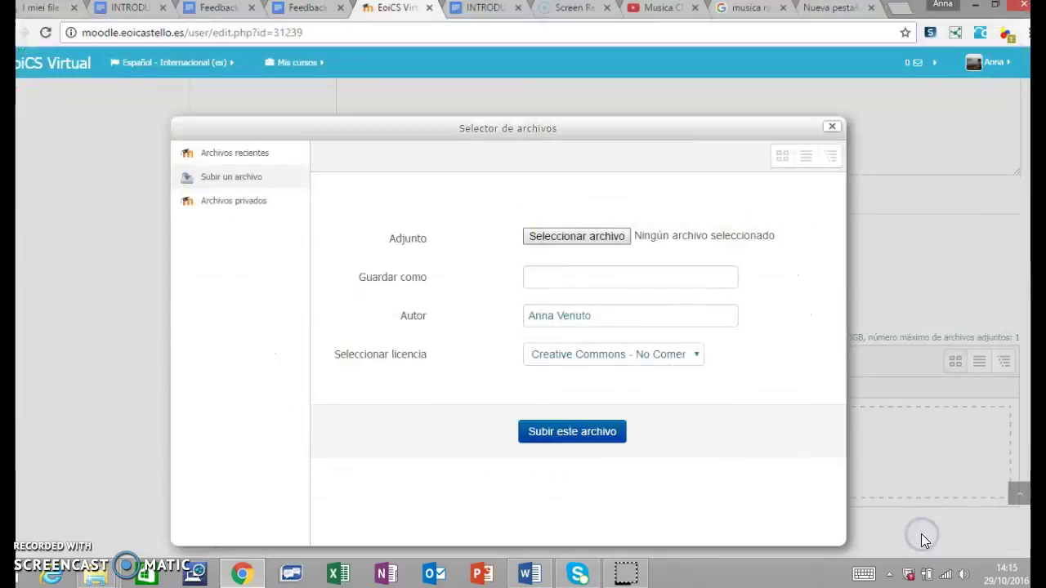
click(572, 433)
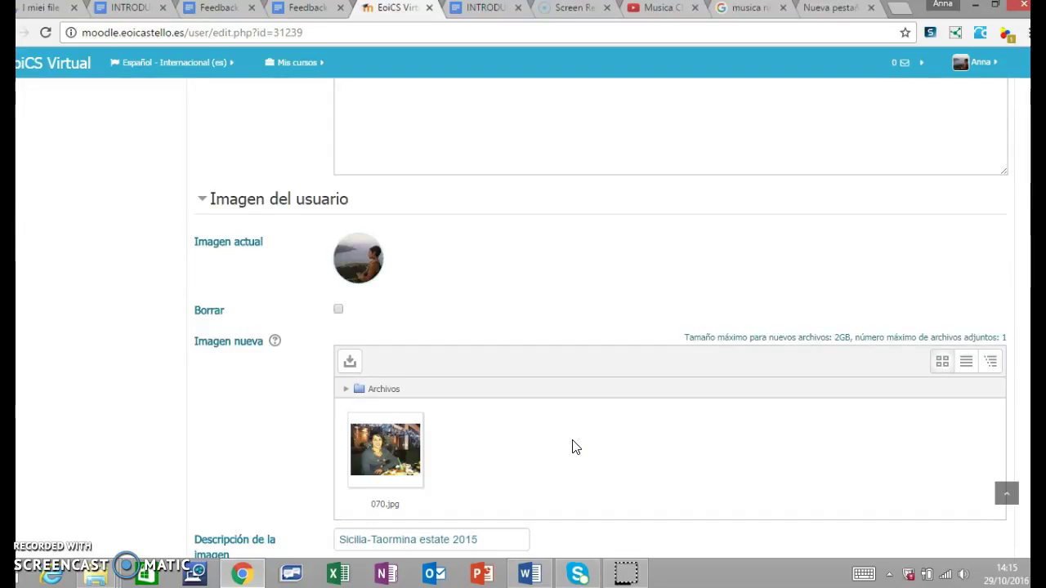
Step: Save the updated personal information and look over the resulting profile page and its settings links
scroll(572, 447, down, 1)
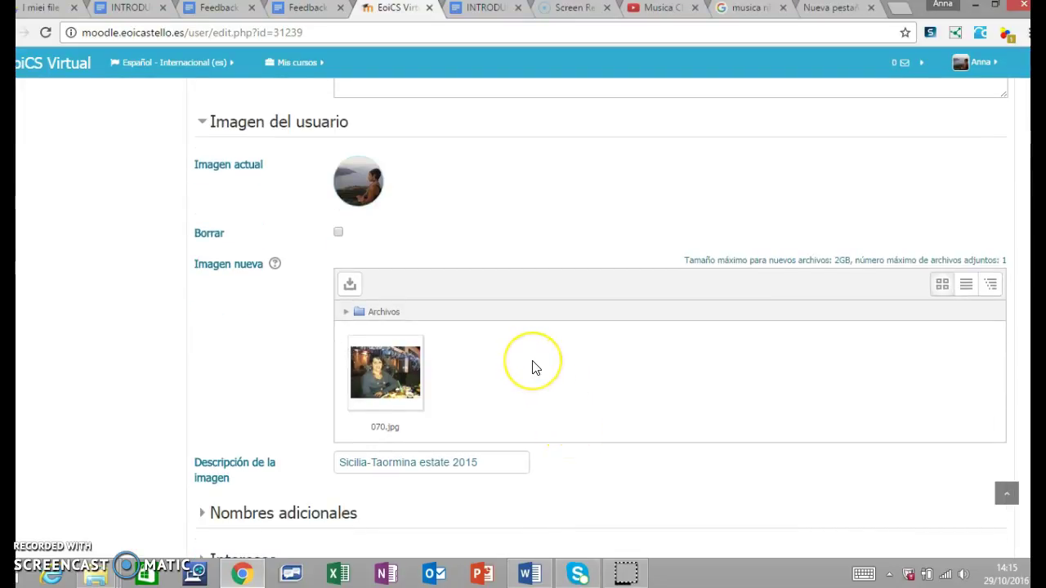
scroll(535, 368, down, 1)
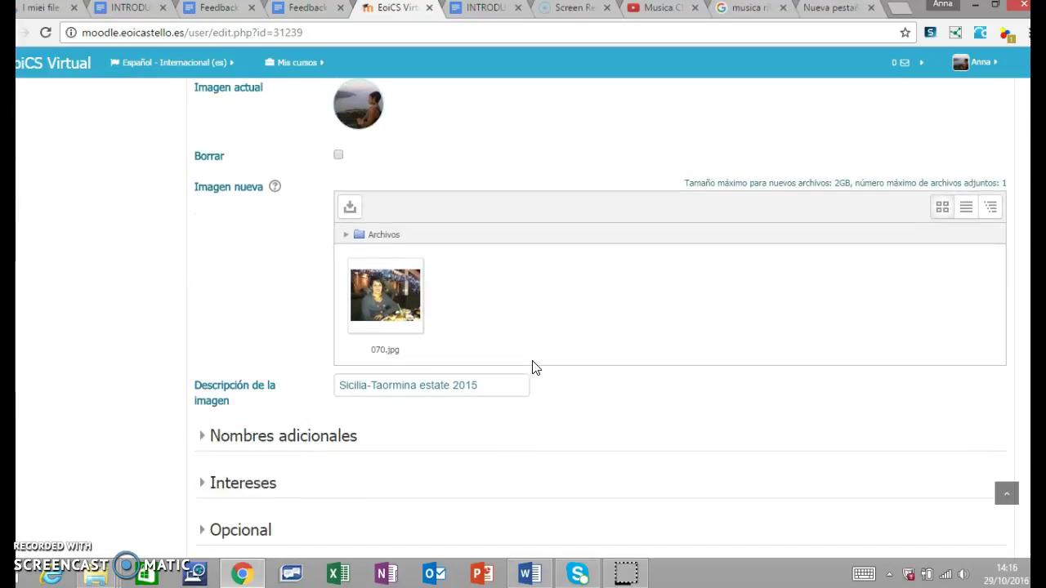
scroll(443, 357, down, 2)
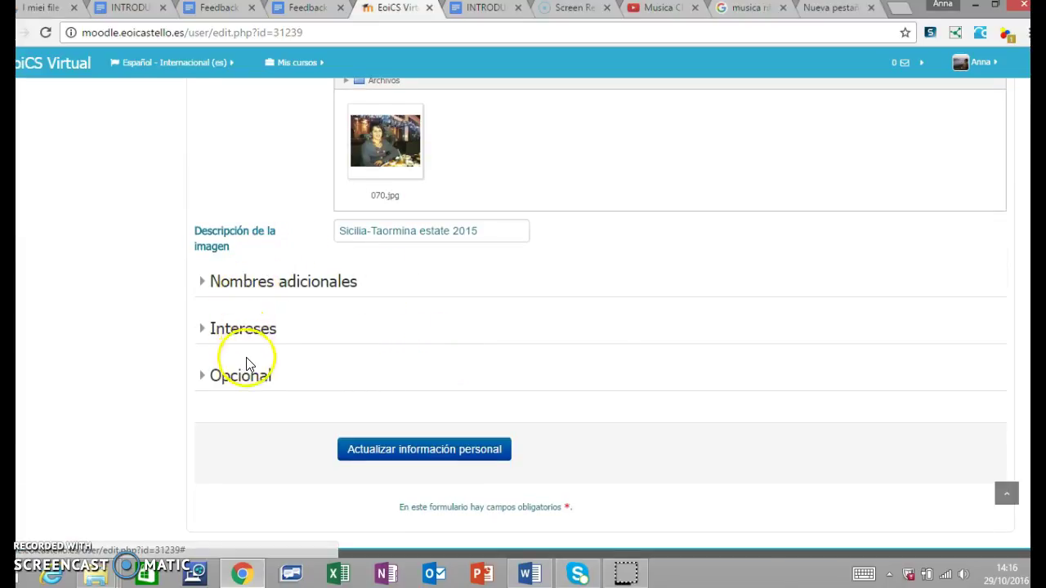
click(406, 459)
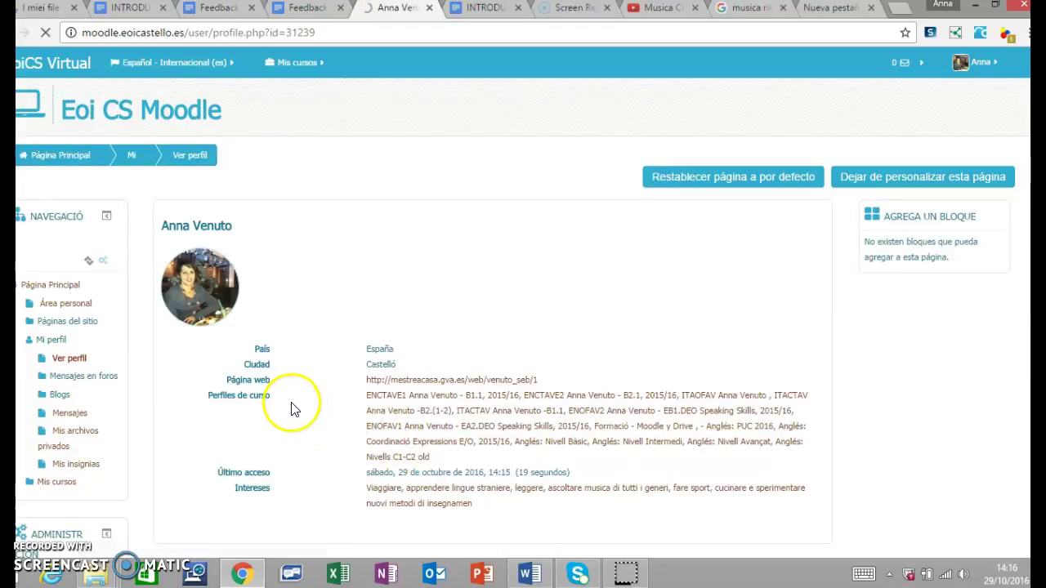
scroll(287, 410, down, 3)
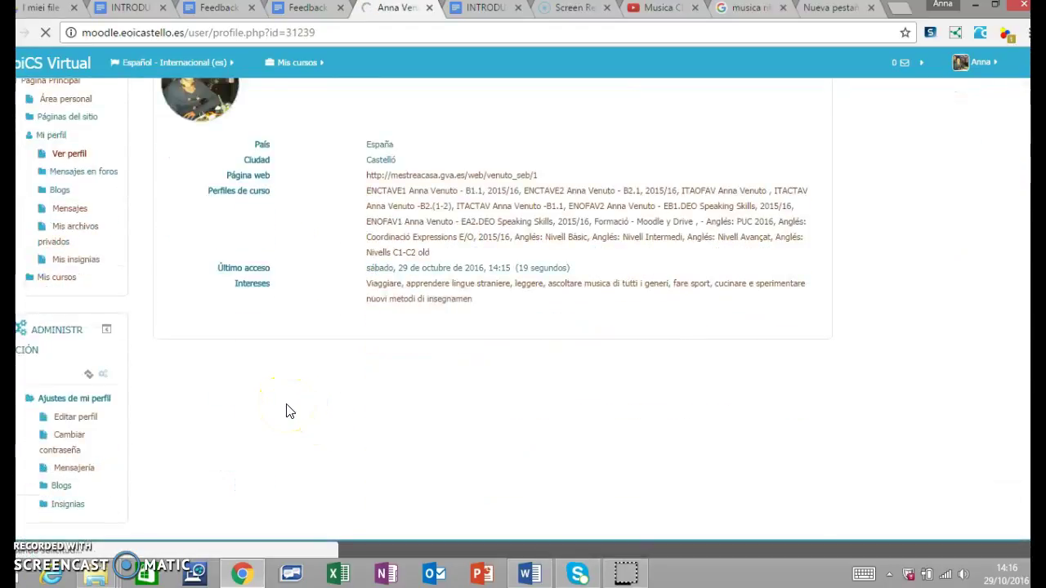
scroll(287, 411, down, 2)
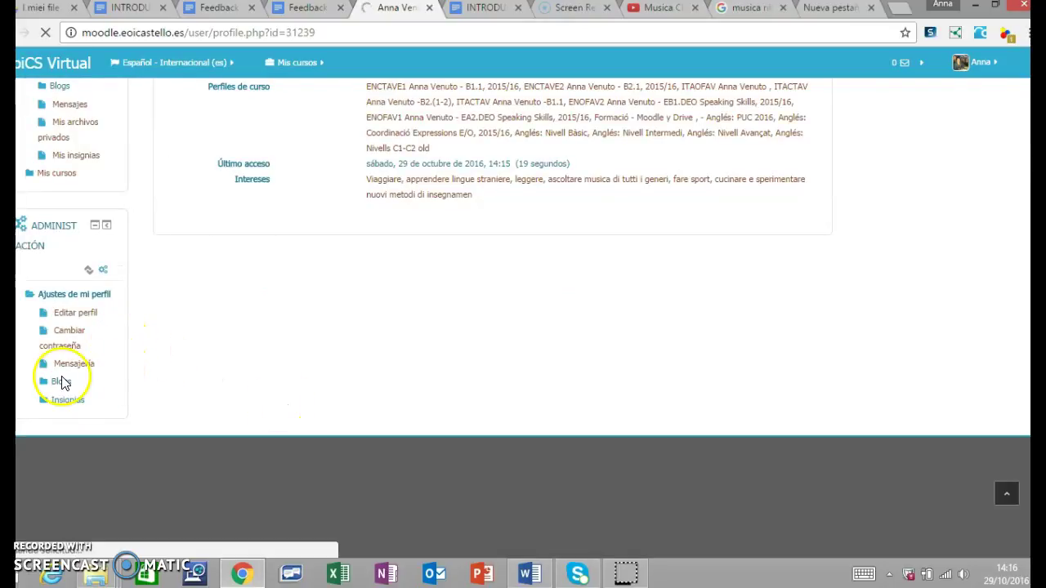
scroll(297, 372, up, 4)
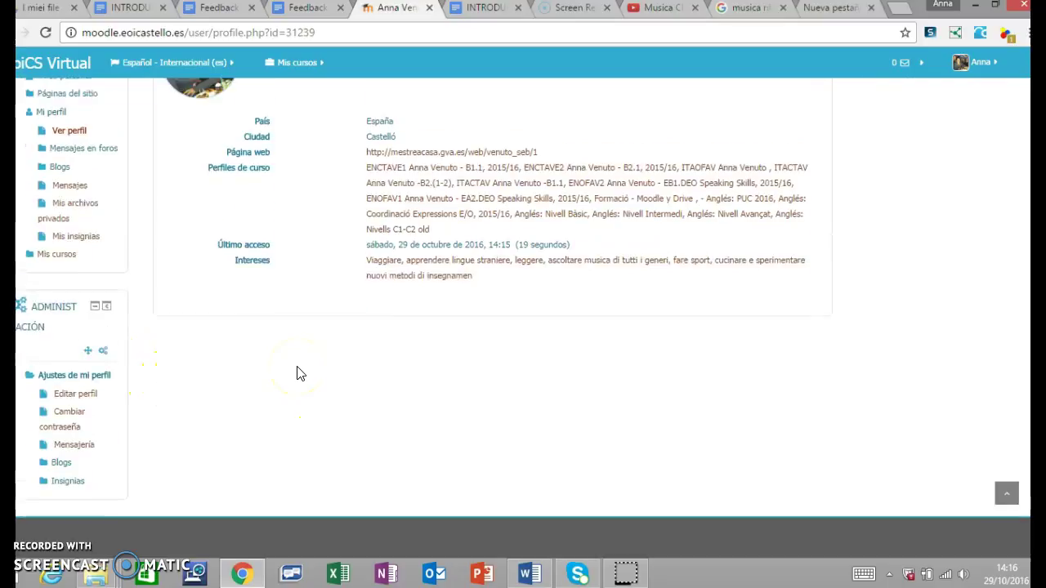
Step: Return to the "Formació - Moodle y Drive" course and go down to its course administration block
mouse_move(286, 82)
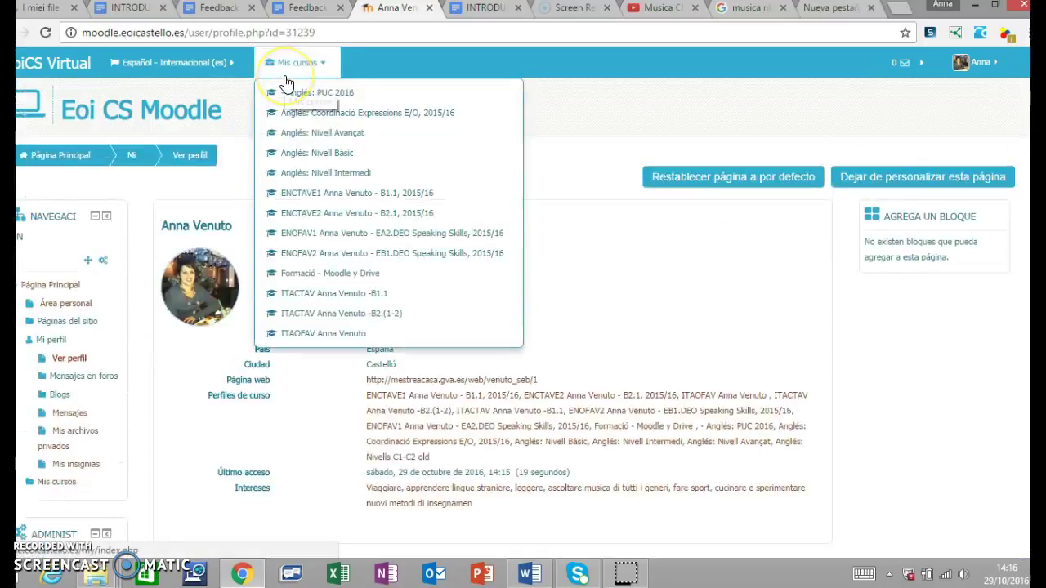
click(331, 275)
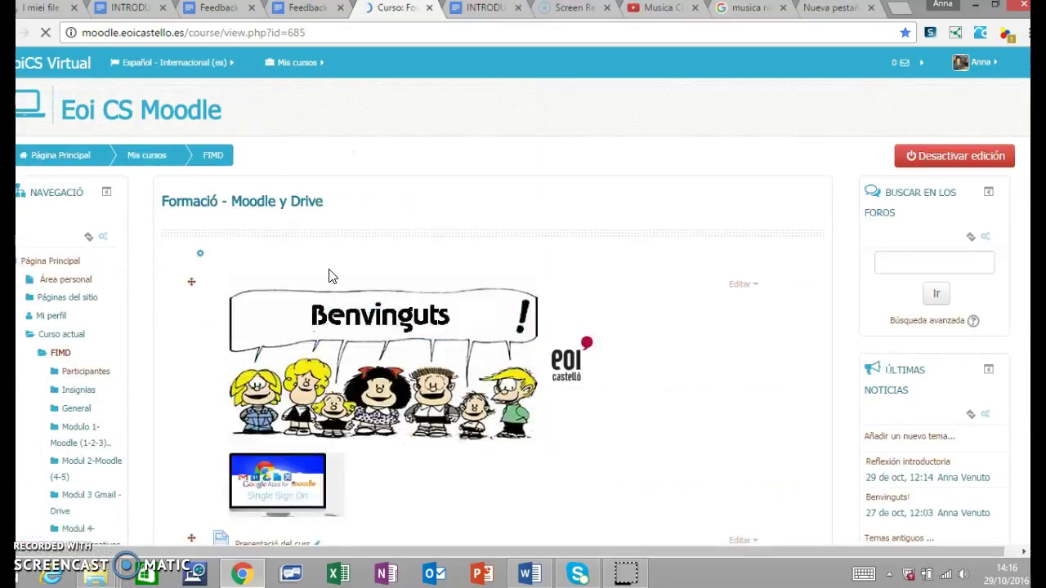
scroll(331, 275, down, 1)
scroll(331, 274, down, 1)
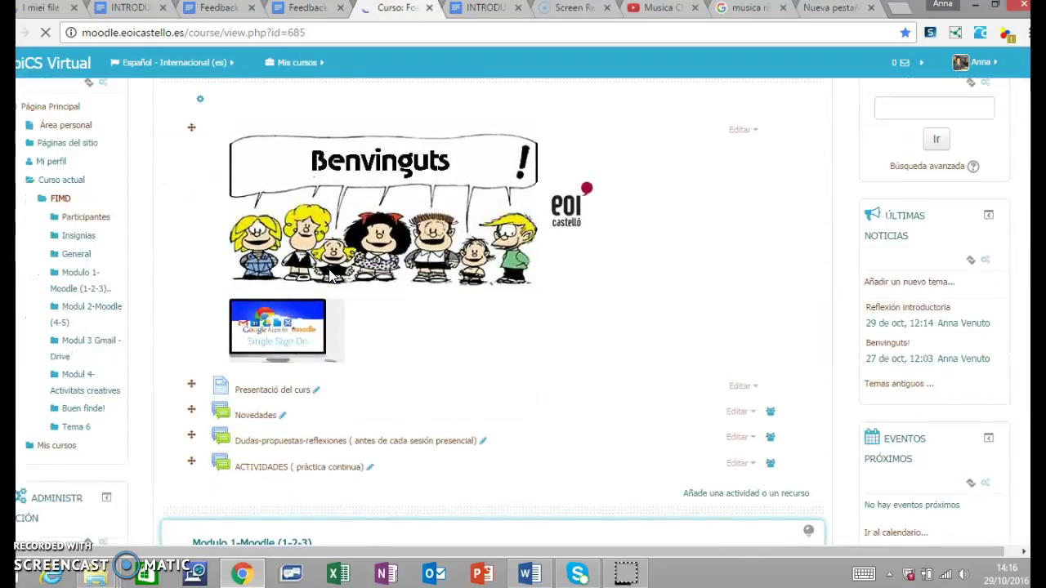
scroll(331, 278, down, 1)
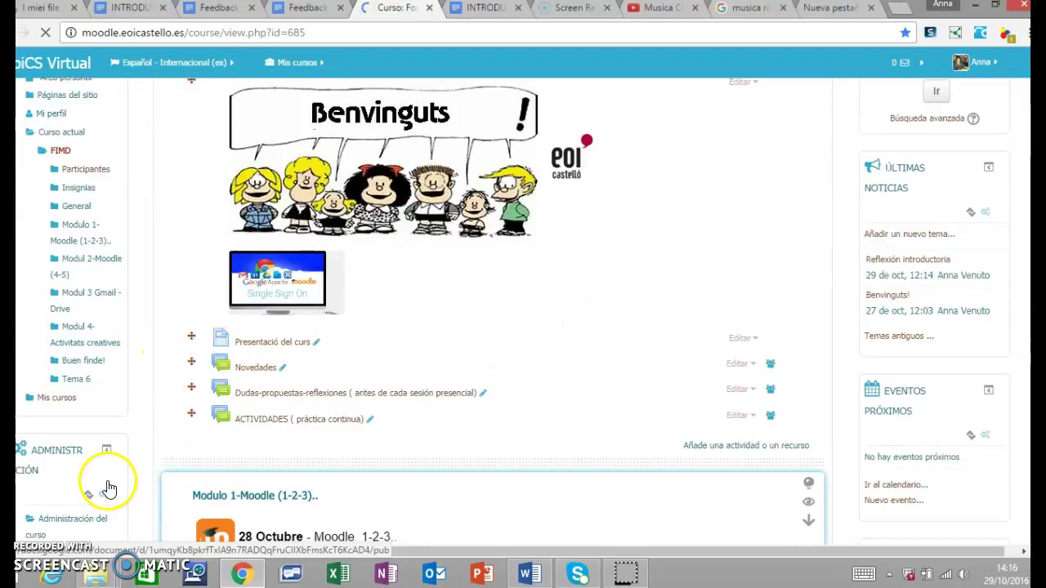
Step: Expand the users section in the course administration and open the course's enrolment methods (Métodos de matriculación)
scroll(108, 466, down, 3)
scroll(105, 354, down, 8)
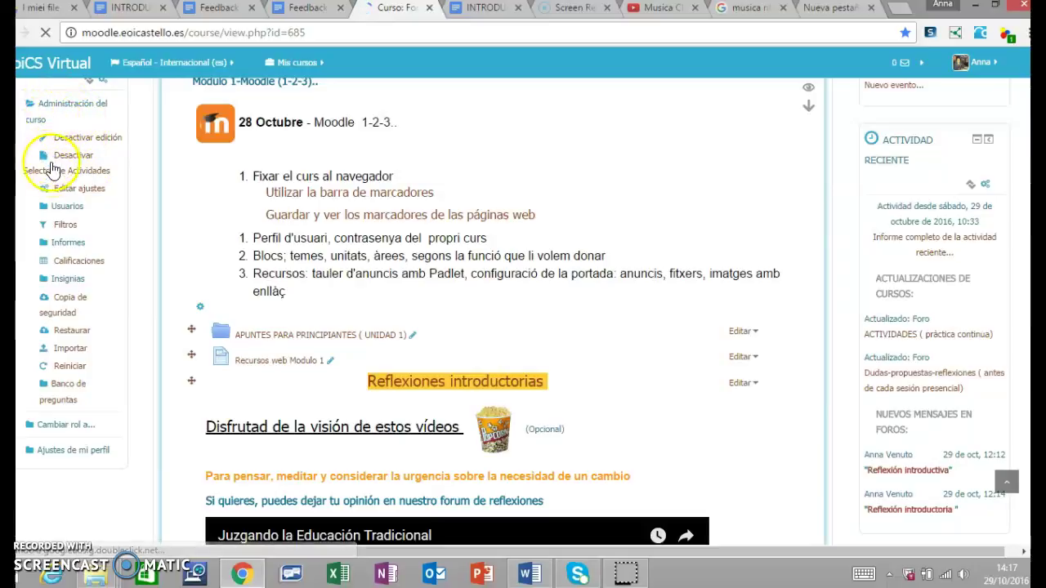
click(68, 207)
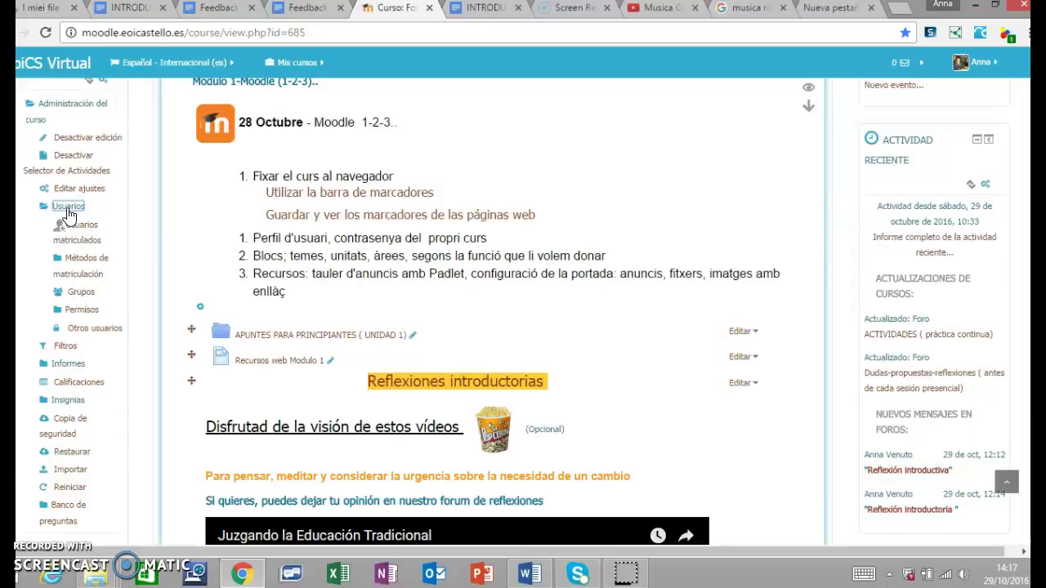
click(75, 237)
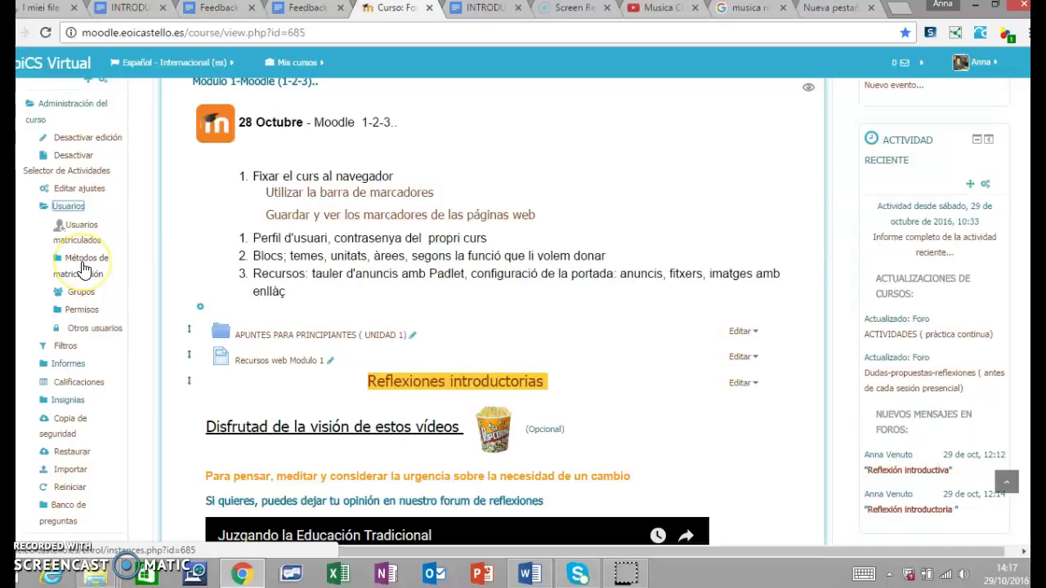
click(82, 268)
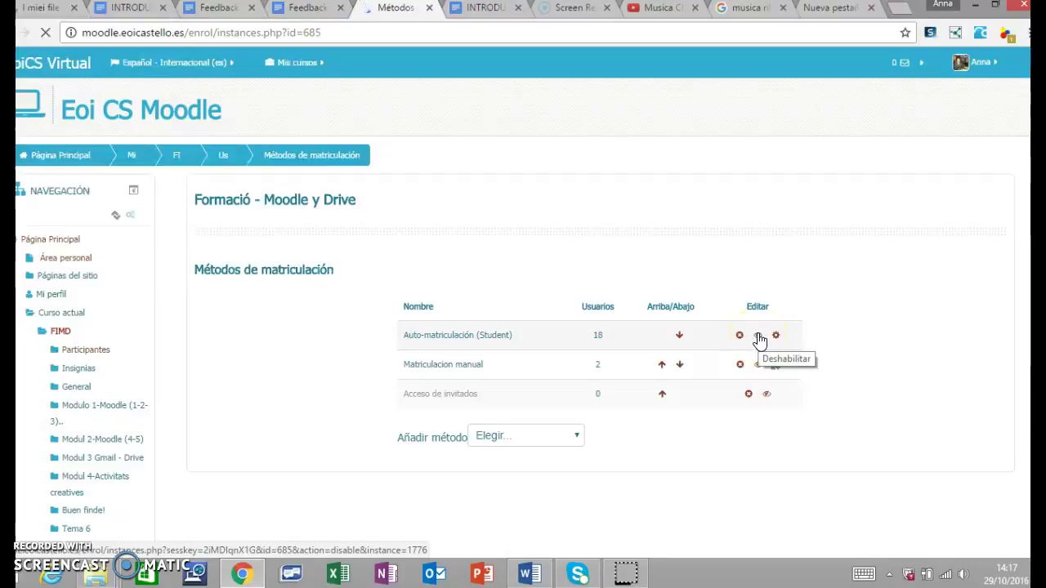
Step: Disable the Auto-matriculación (Student) enrolment method and enable it again
click(759, 337)
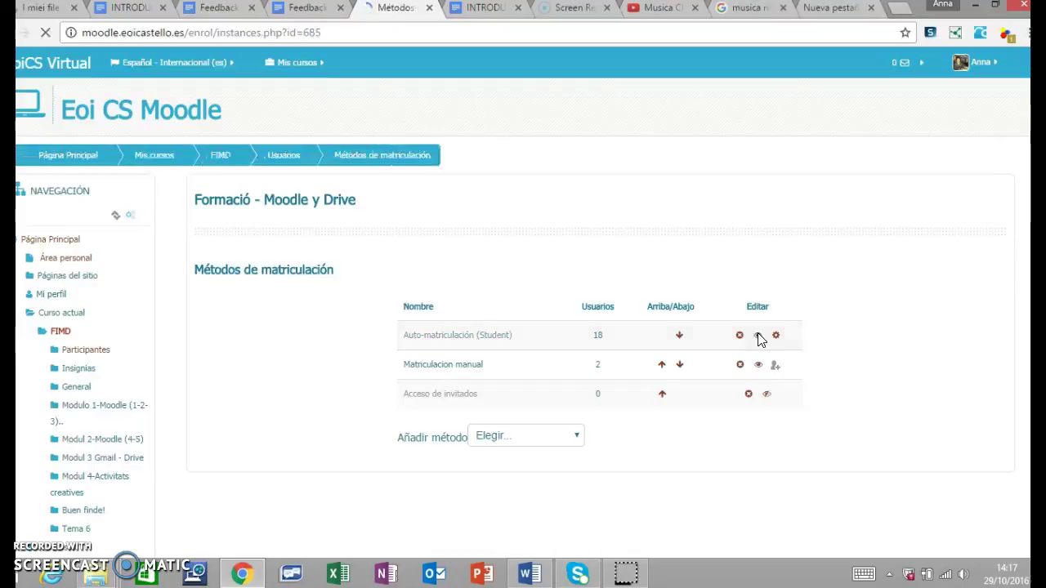
click(759, 337)
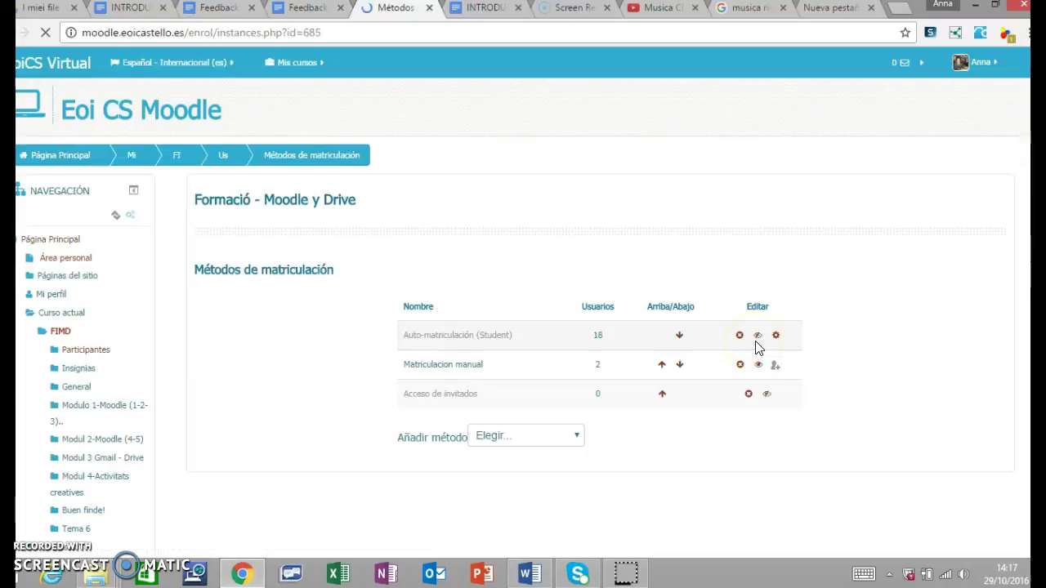
click(757, 338)
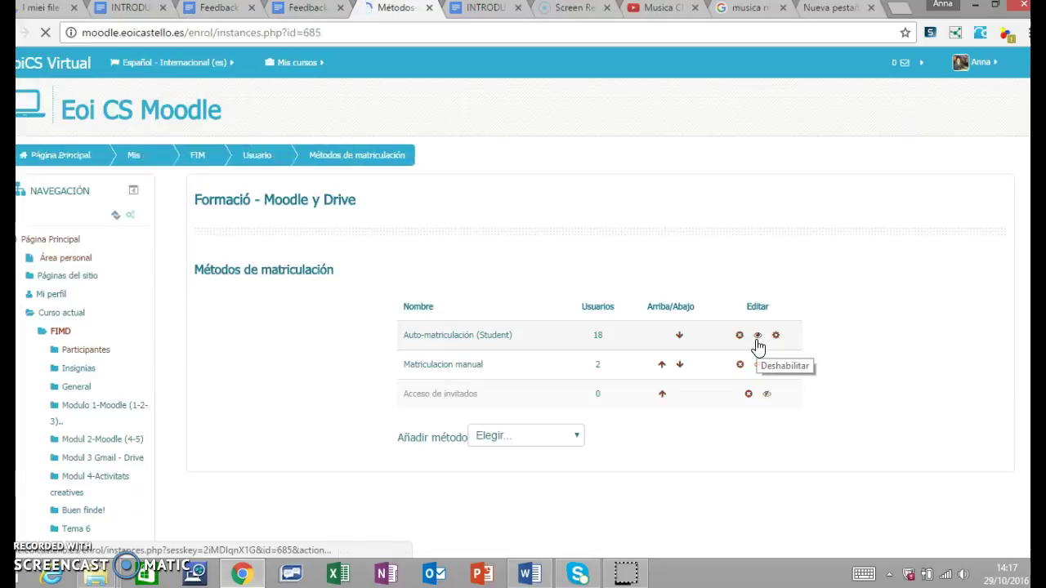
click(752, 370)
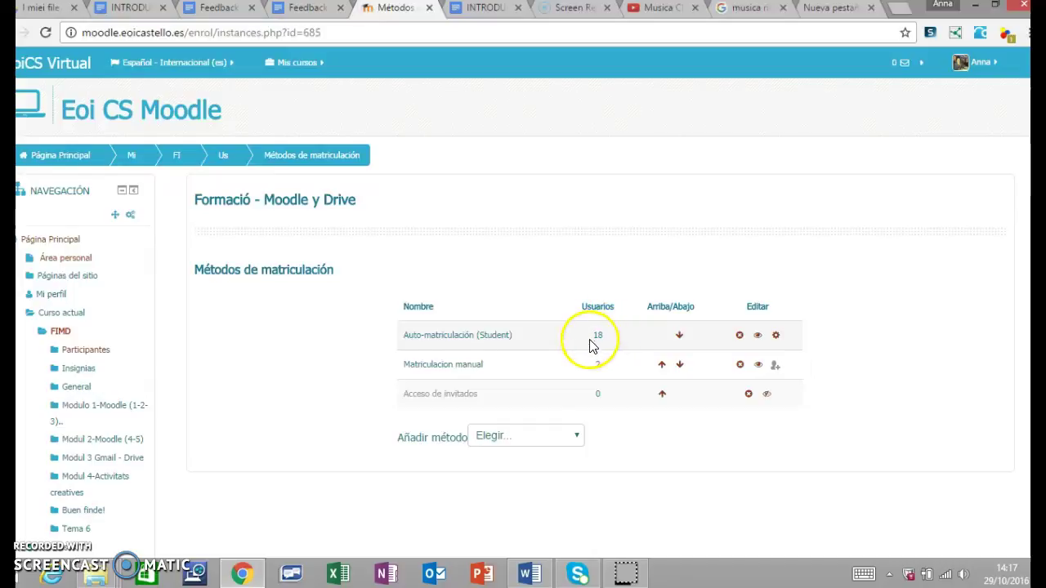
Step: Open the Auto-matriculación (Student) settings and examine the enrolment key, default role, enrolment duration, start and end dates, and inactivity limit
click(775, 336)
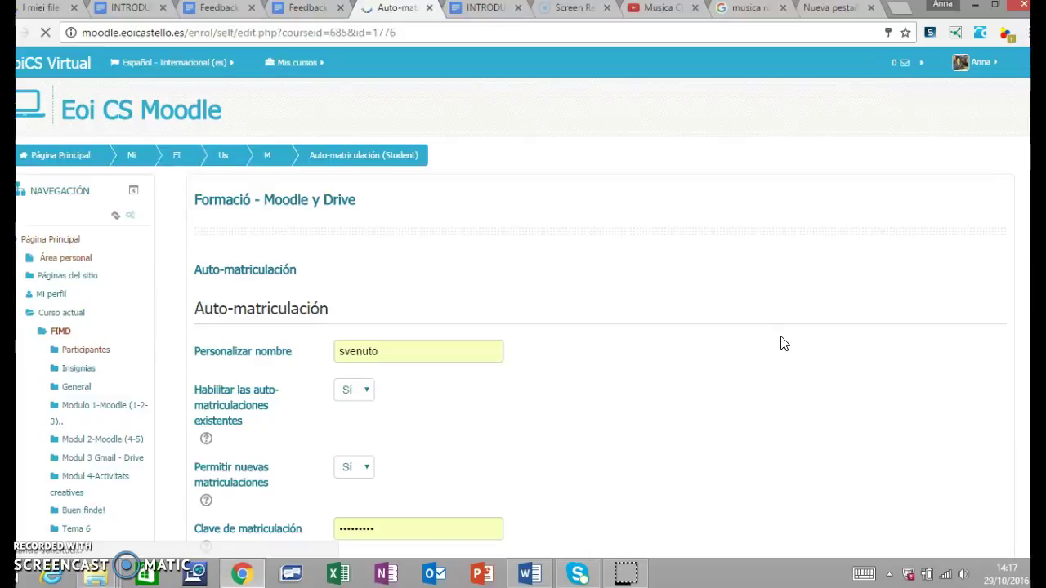
scroll(781, 343, down, 2)
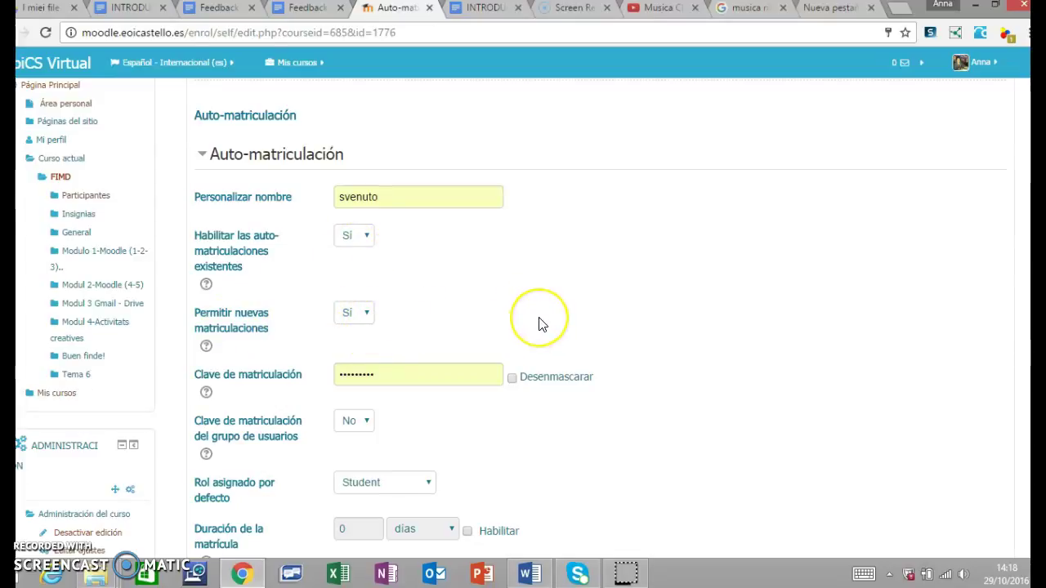
scroll(539, 323, down, 2)
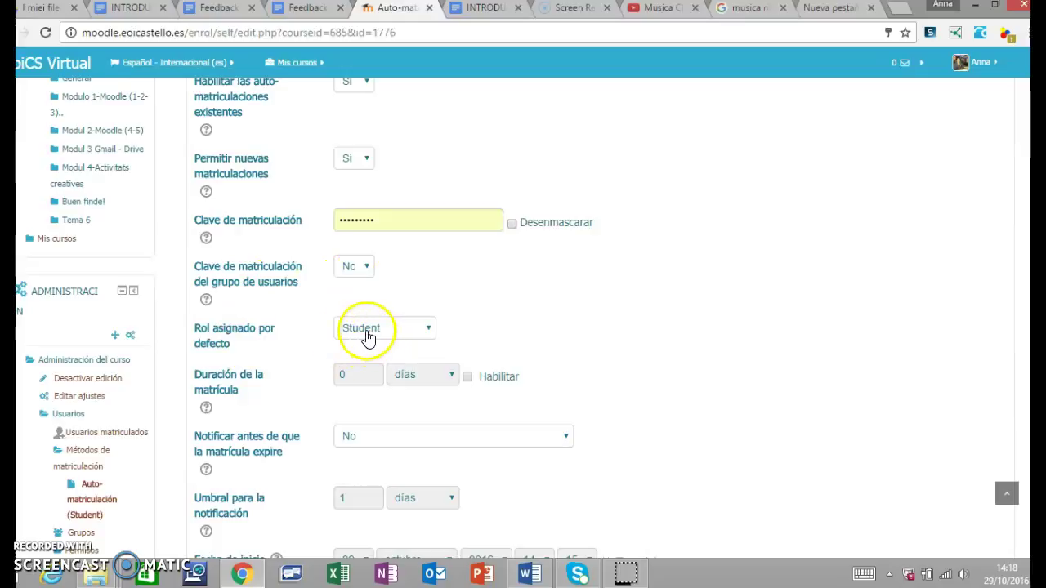
scroll(478, 349, down, 1)
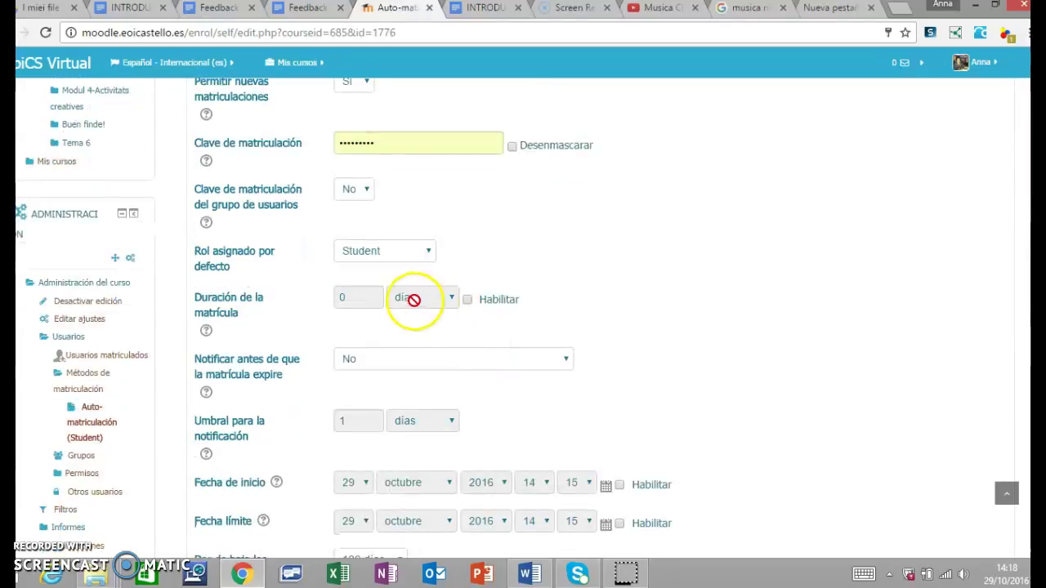
scroll(441, 347, down, 2)
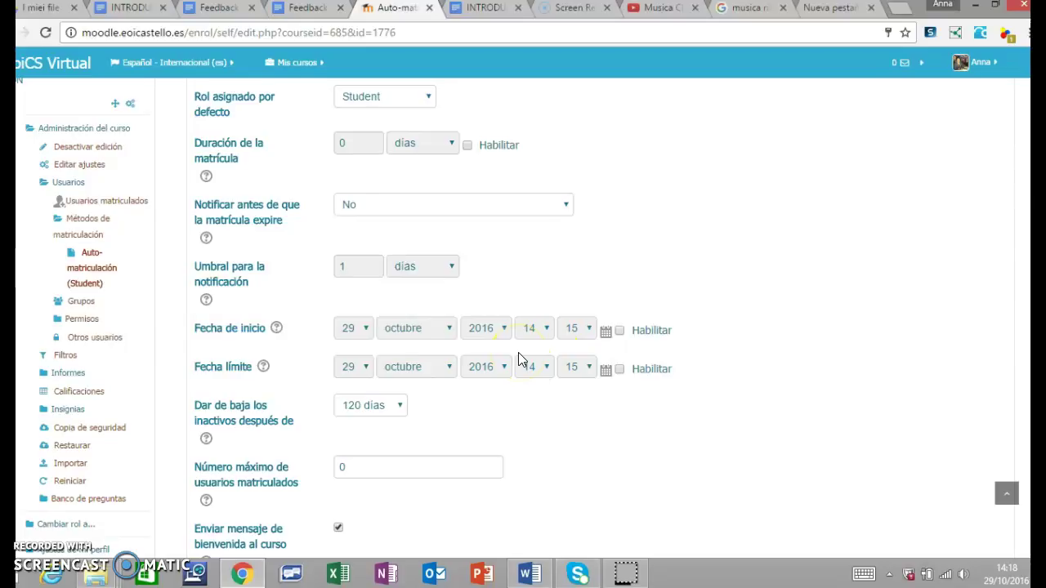
scroll(521, 360, down, 1)
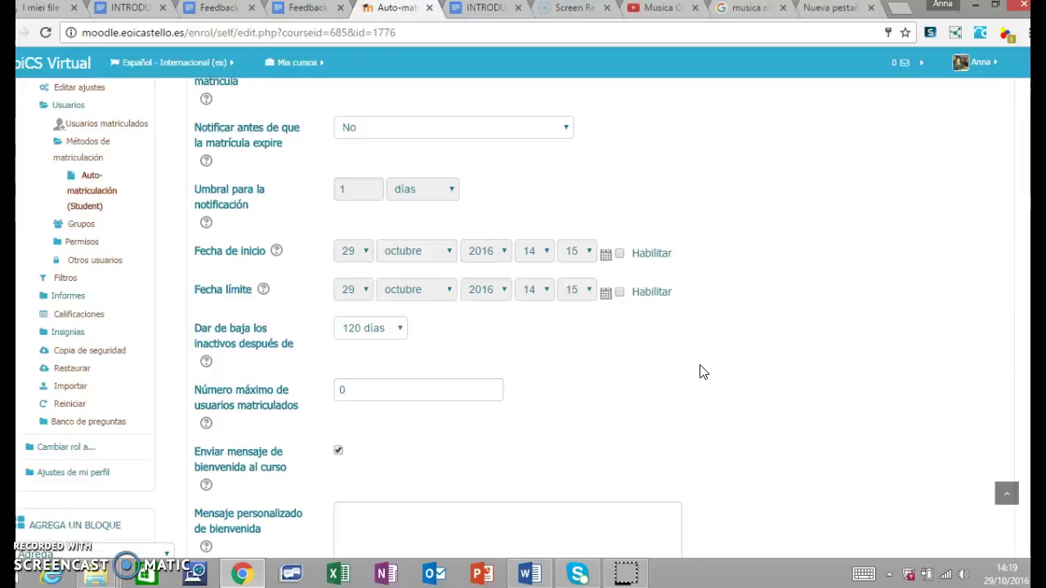
scroll(703, 371, up, 4)
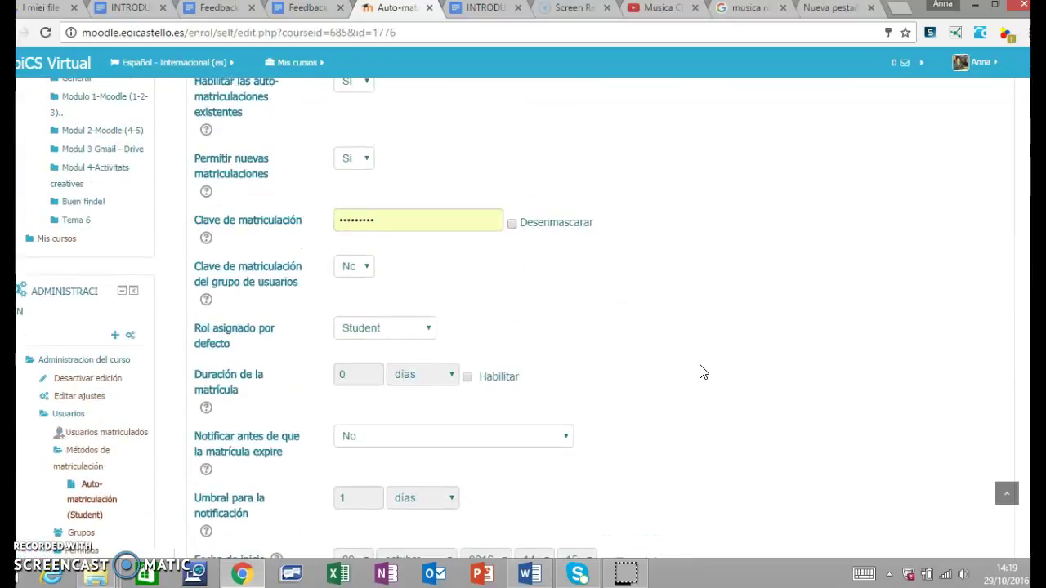
scroll(702, 371, up, 2)
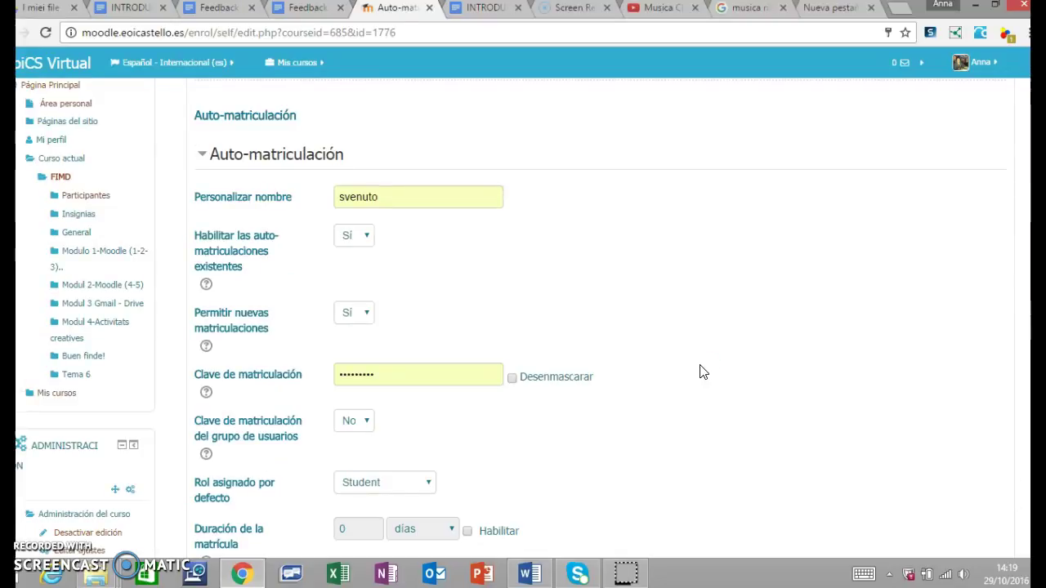
Step: Go past the welcome message options and save the self-enrolment settings
click(617, 378)
scroll(523, 391, down, 6)
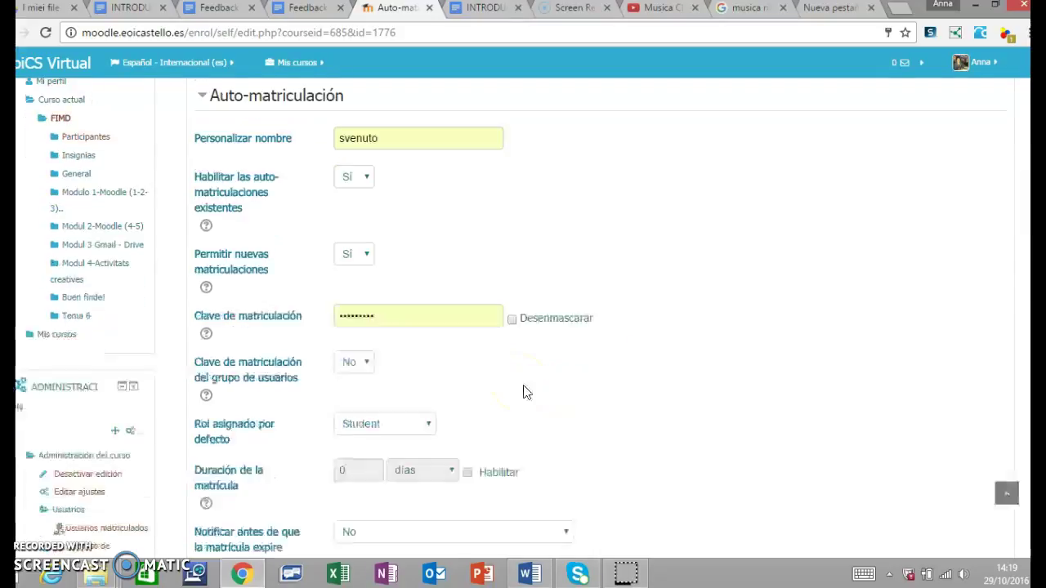
scroll(523, 391, down, 2)
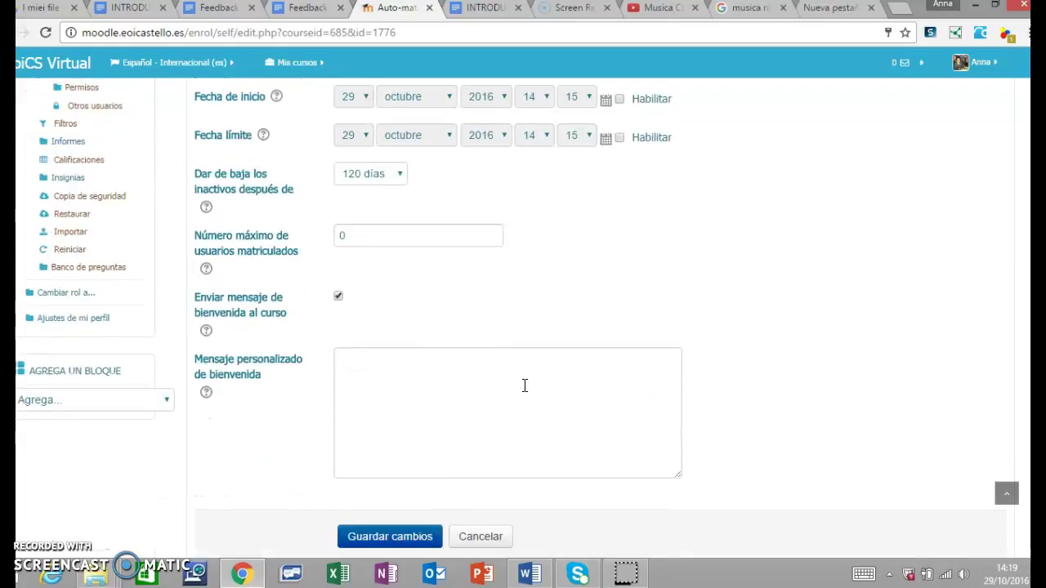
click(470, 488)
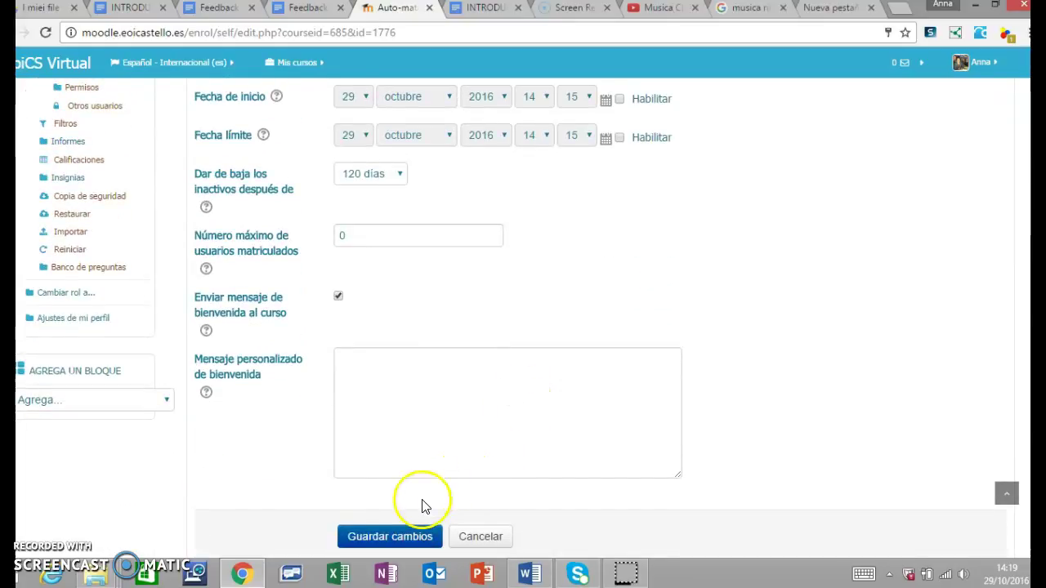
scroll(404, 515, down, 1)
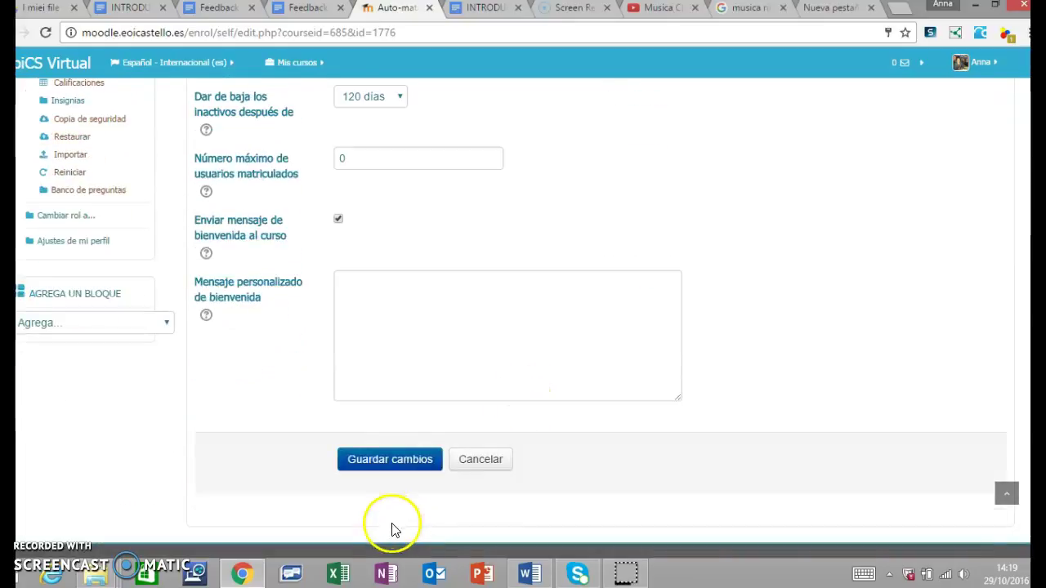
click(382, 462)
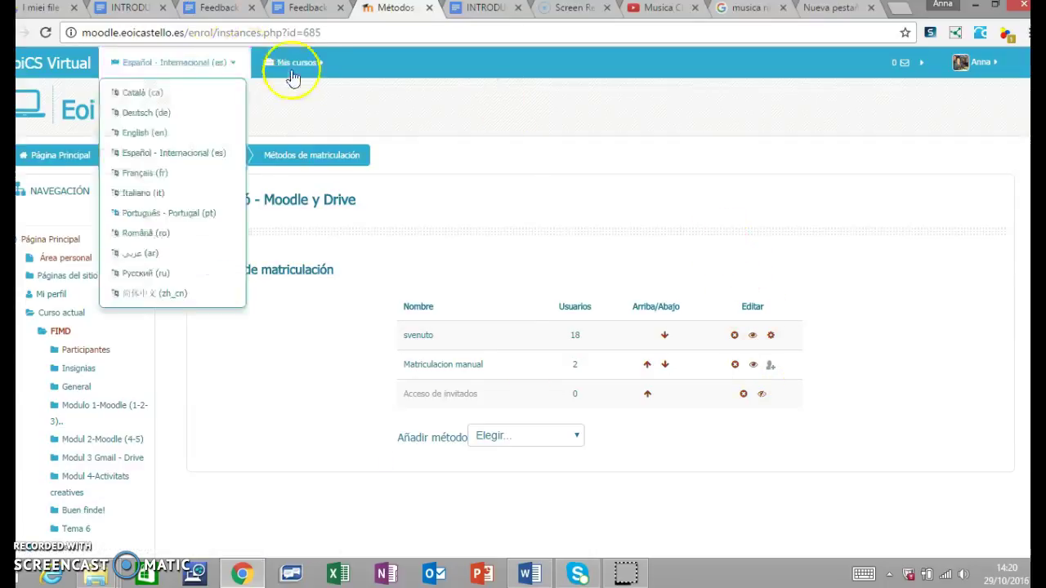
Step: Return to the "Formació - Moodle y Drive" course page and look through its forums and module sections
mouse_move(296, 63)
click(348, 276)
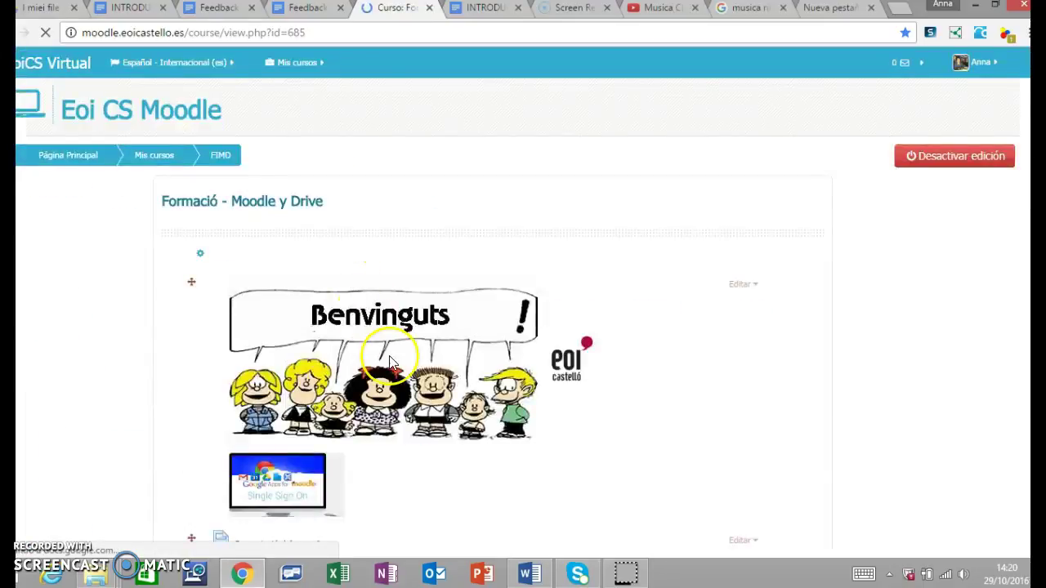
scroll(527, 402, down, 3)
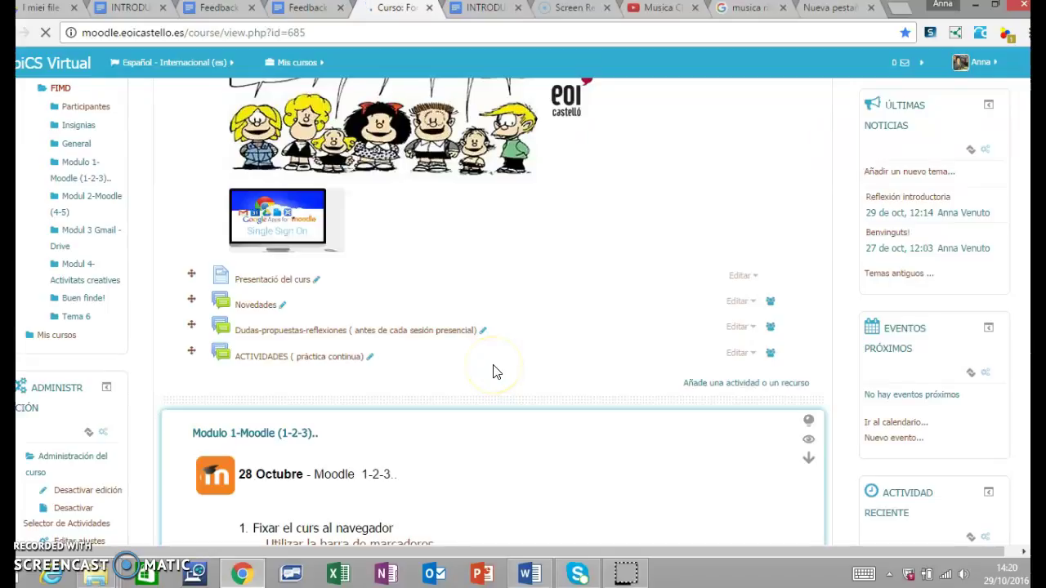
scroll(493, 371, down, 1)
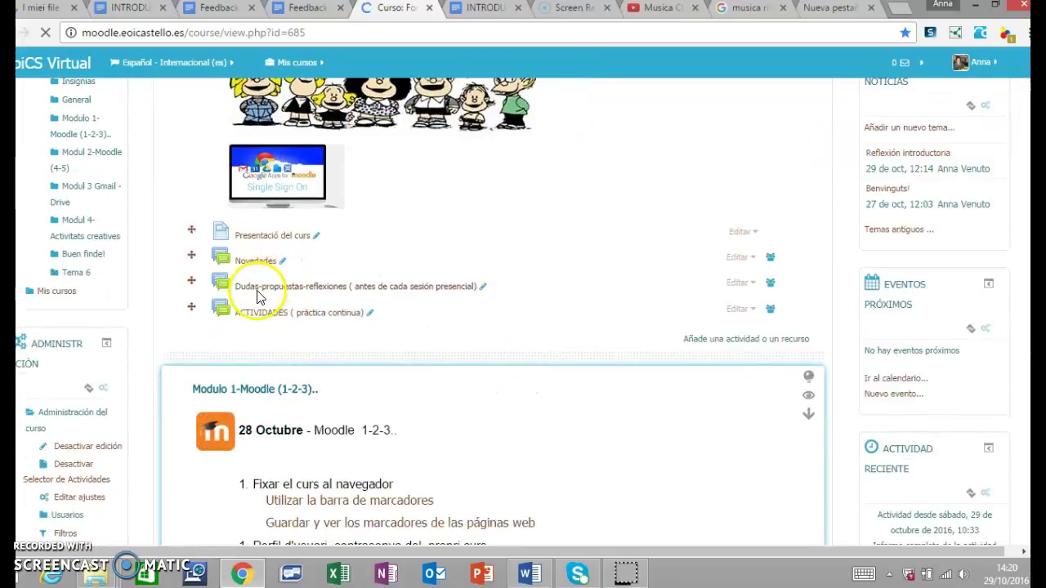
scroll(273, 298, down, 1)
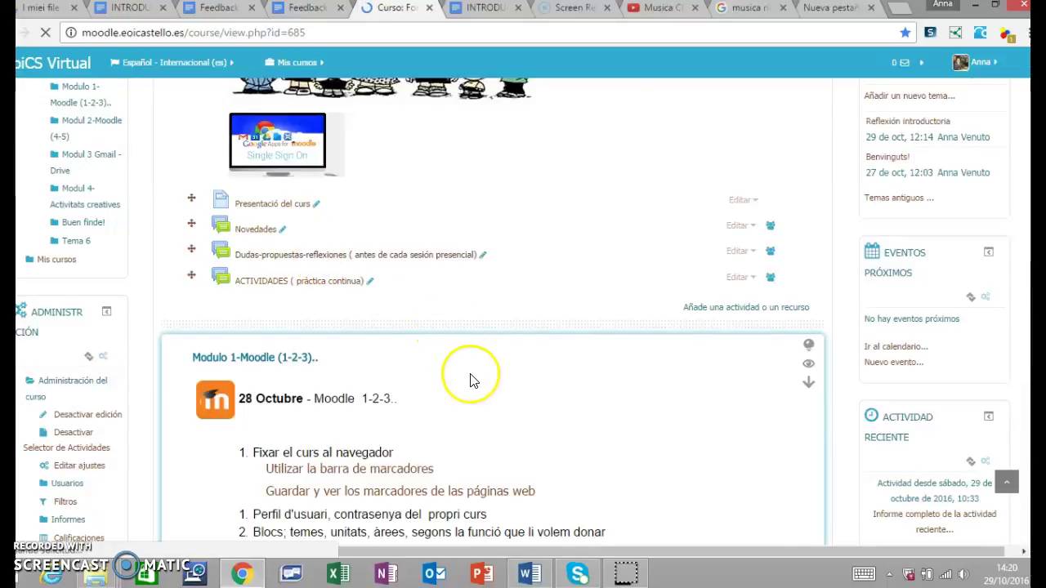
scroll(470, 380, down, 15)
scroll(470, 380, up, 15)
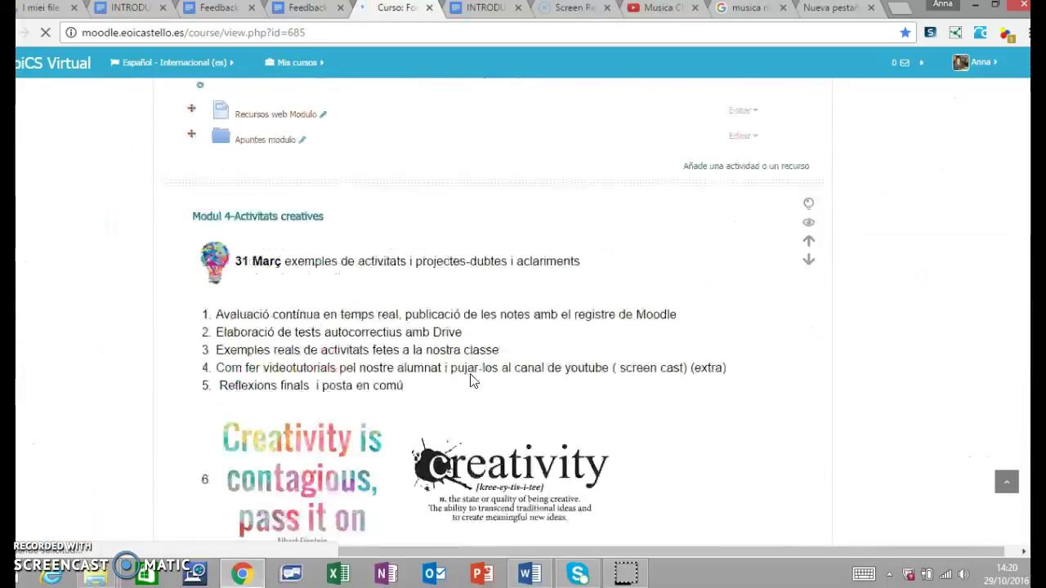
scroll(545, 338, up, 1)
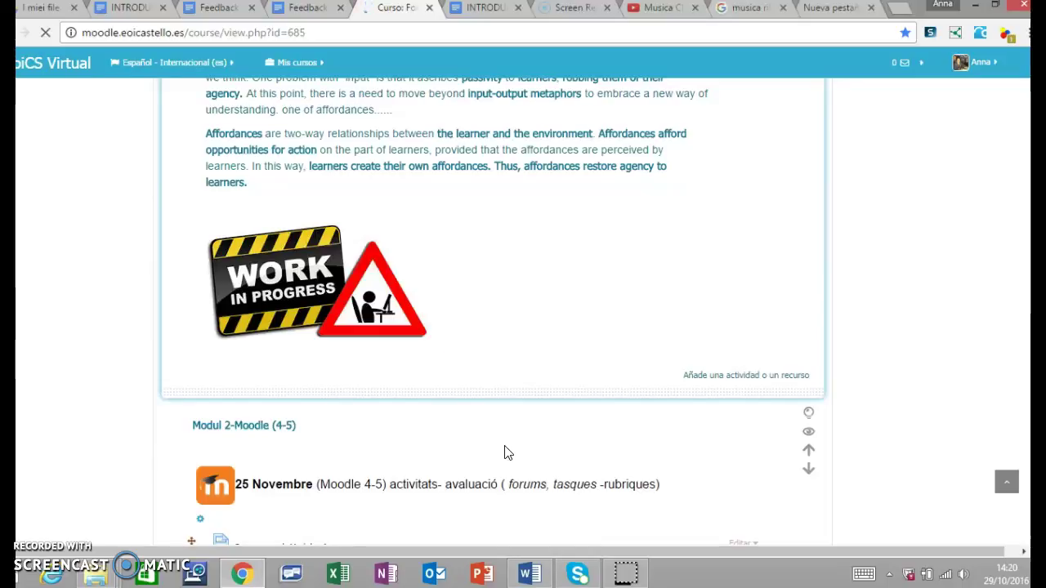
scroll(504, 453, up, 1)
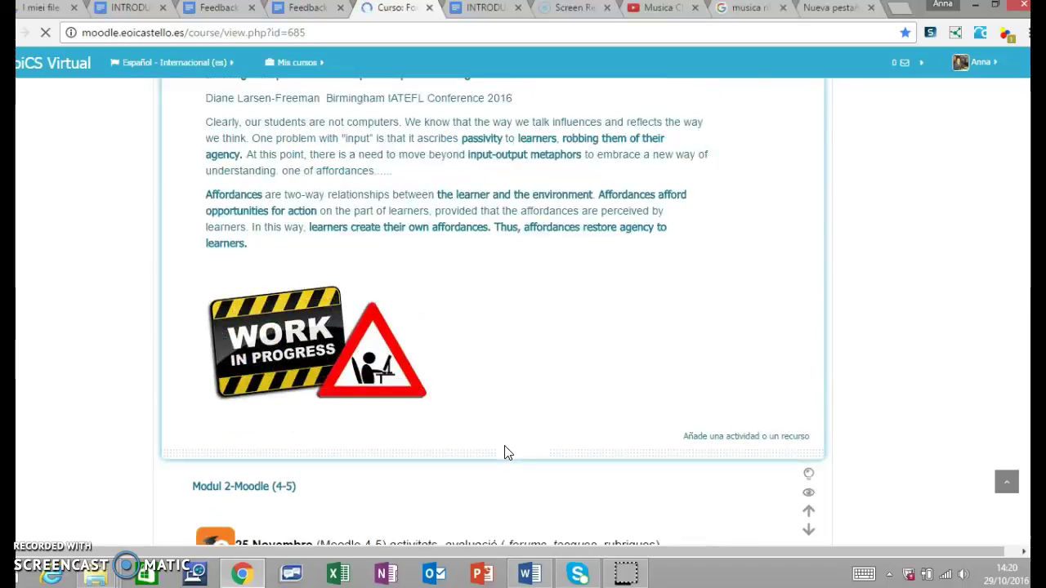
scroll(515, 440, down, 2)
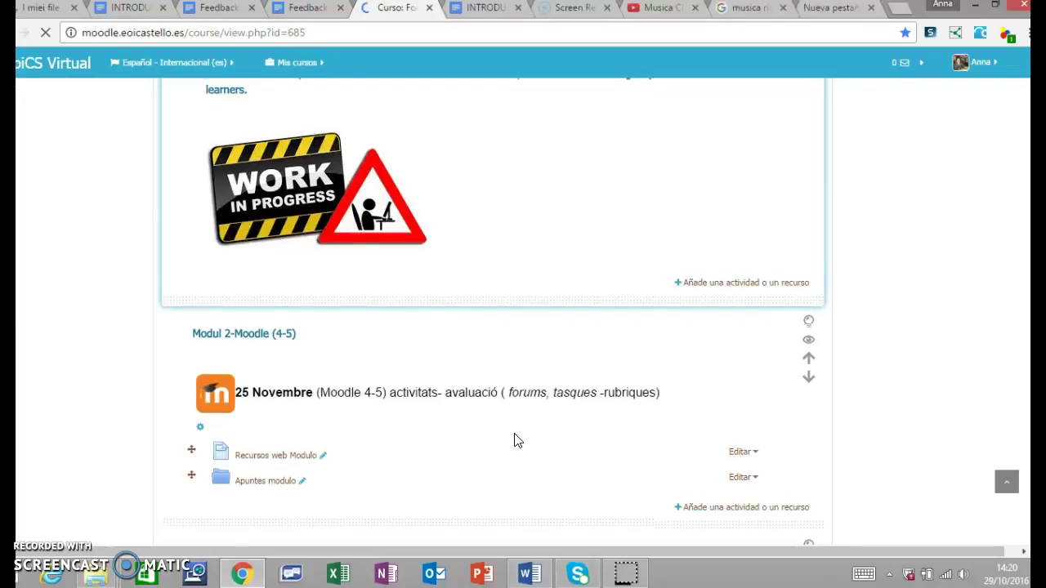
scroll(339, 398, up, 3)
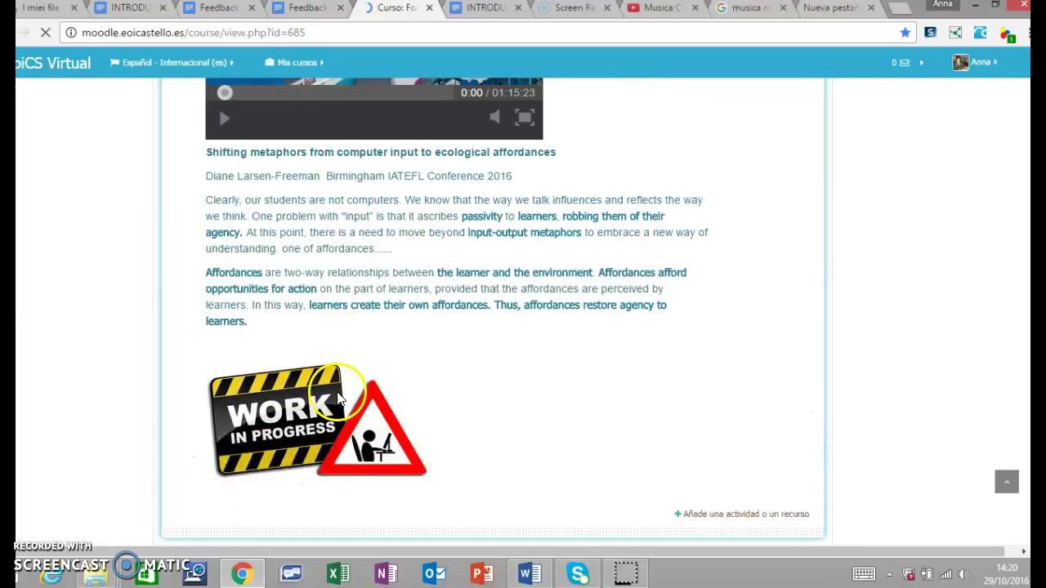